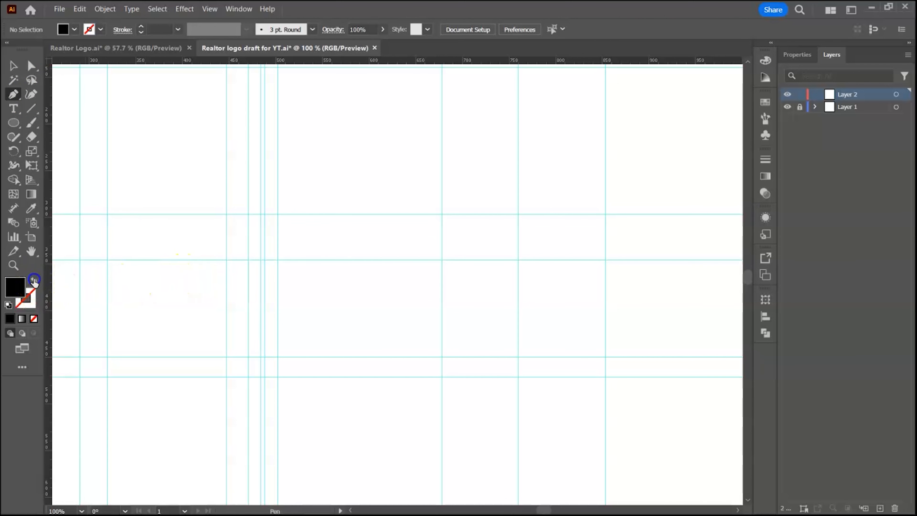
Draw the small left gable's bargeboard with the Pen tool as a closed, unfilled black outline, placing its outer corners along the guides.
{"action": "left_click", "coordinate": [34, 281]}
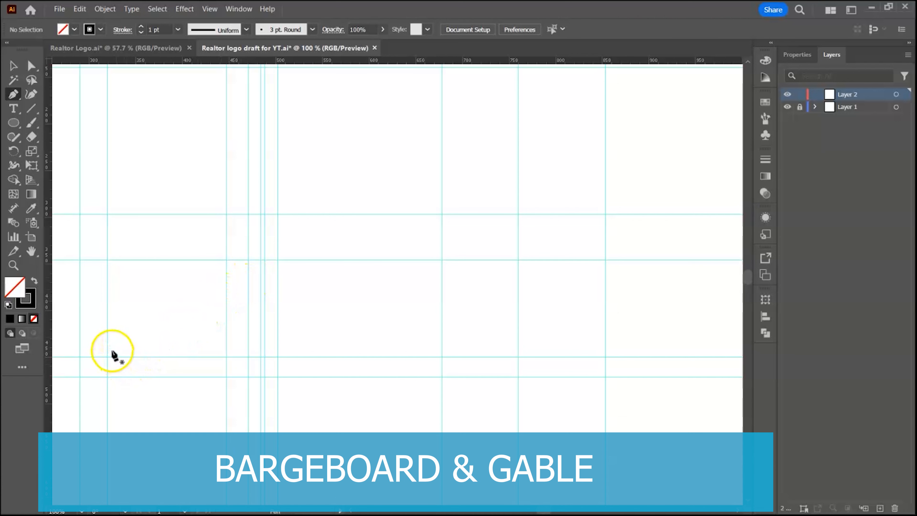
{"action": "left_click", "coordinate": [107, 346]}
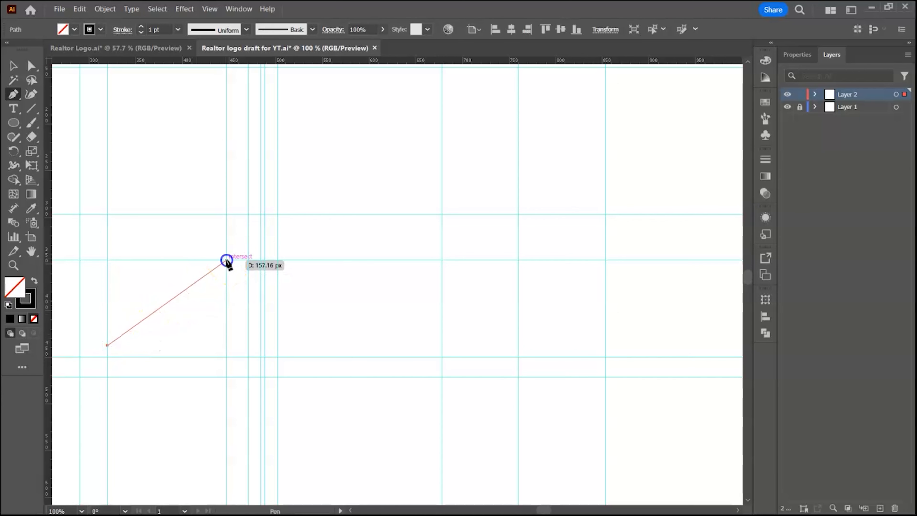
{"action": "left_click", "coordinate": [226, 260]}
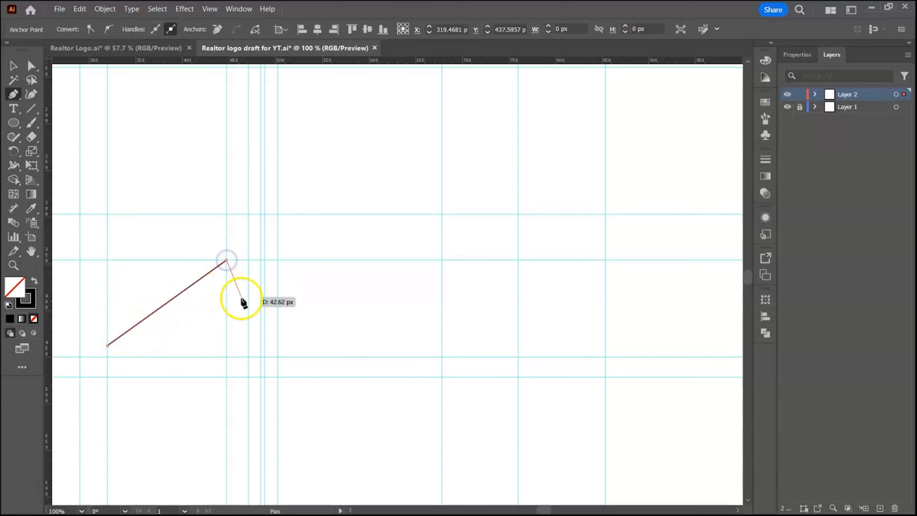
{"action": "left_click", "coordinate": [260, 357]}
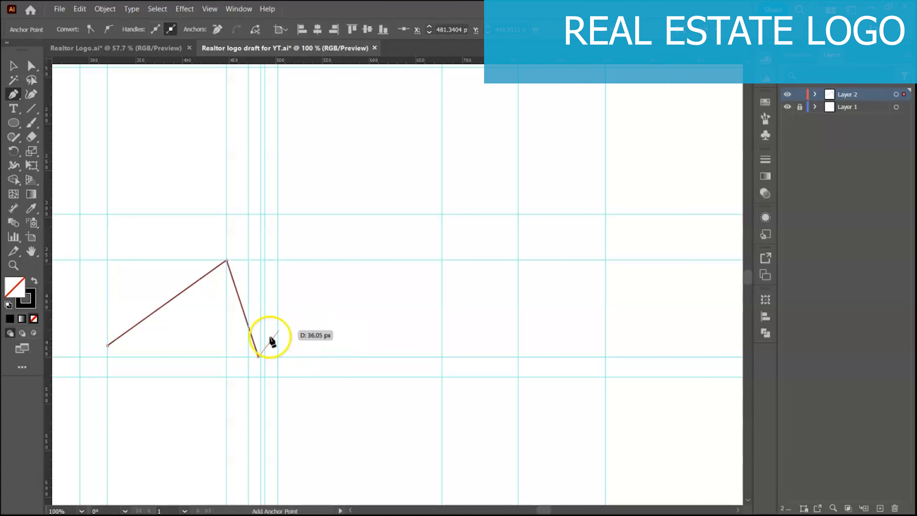
{"action": "left_click", "coordinate": [246, 357]}
{"action": "left_click", "coordinate": [224, 282]}
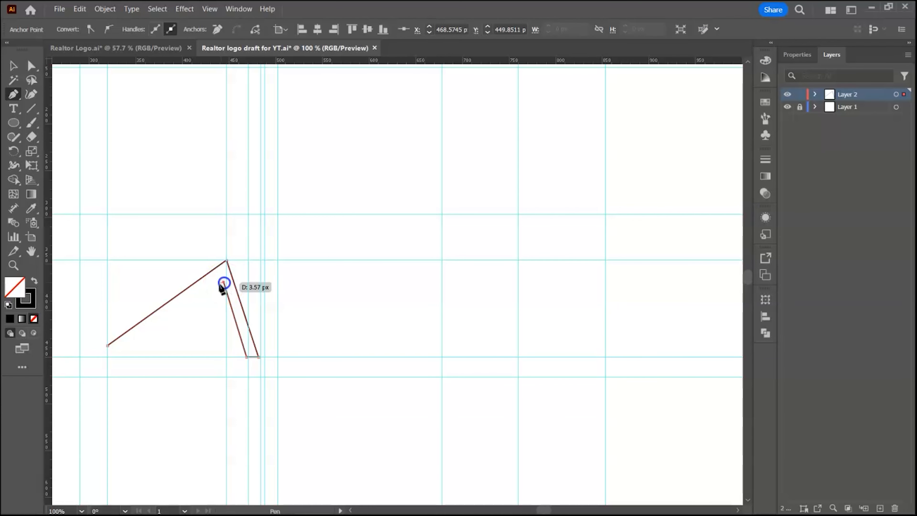
{"action": "left_click", "coordinate": [107, 356]}
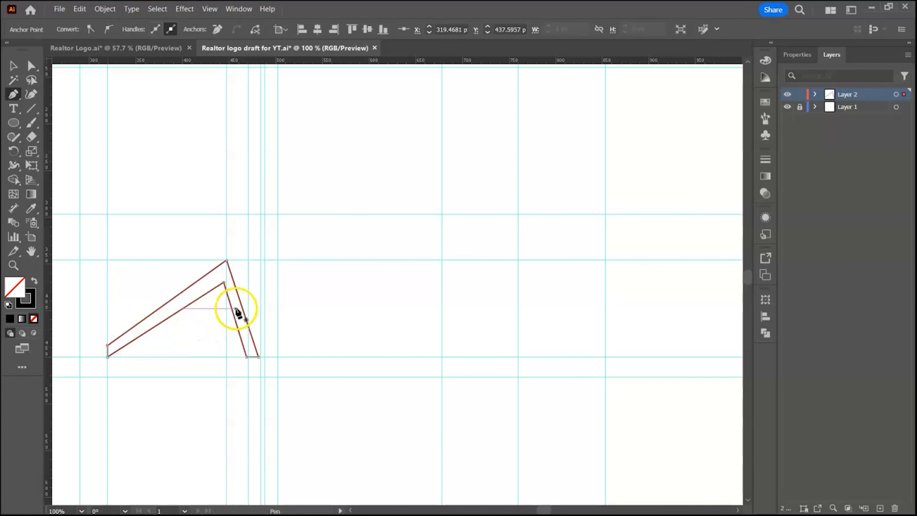
Draw the larger right gable's bargeboard as a closed angled band, peaking at the upper guide intersection and ending on the lower guide.
{"action": "left_click", "coordinate": [264, 356]}
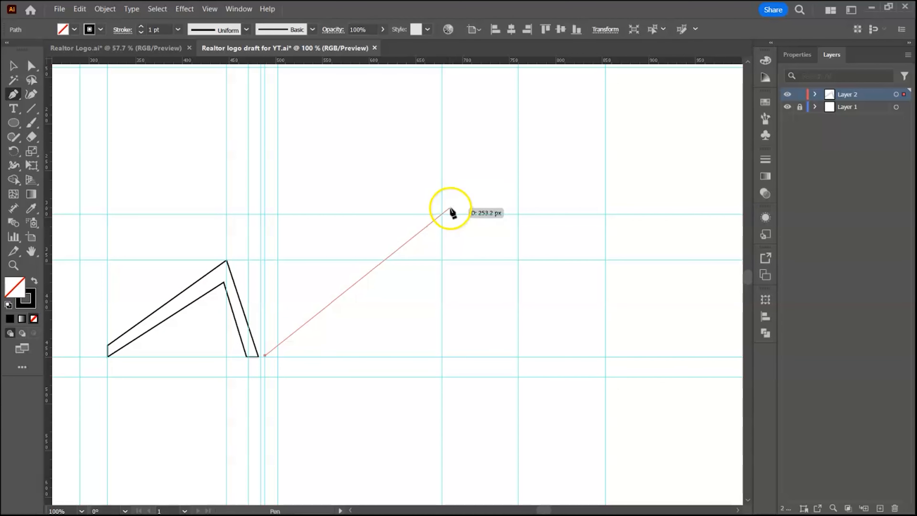
{"action": "left_click", "coordinate": [442, 214]}
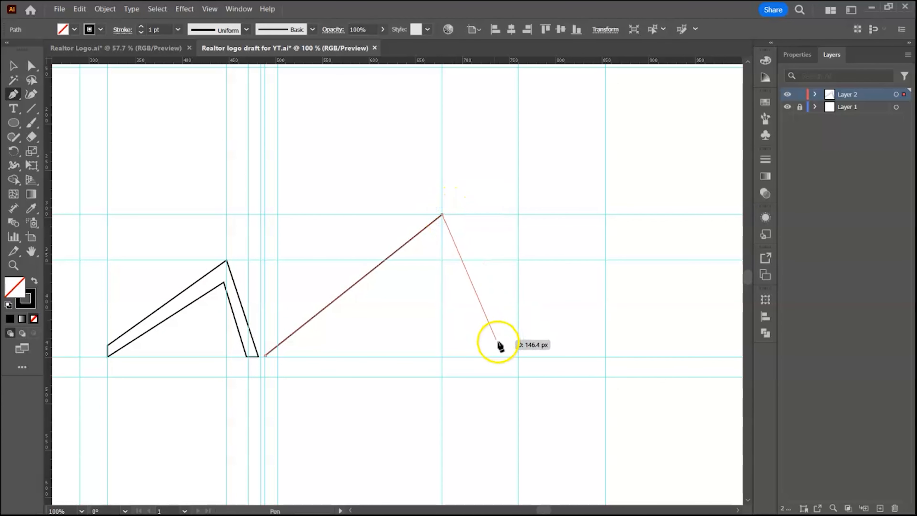
{"action": "left_click", "coordinate": [519, 341]}
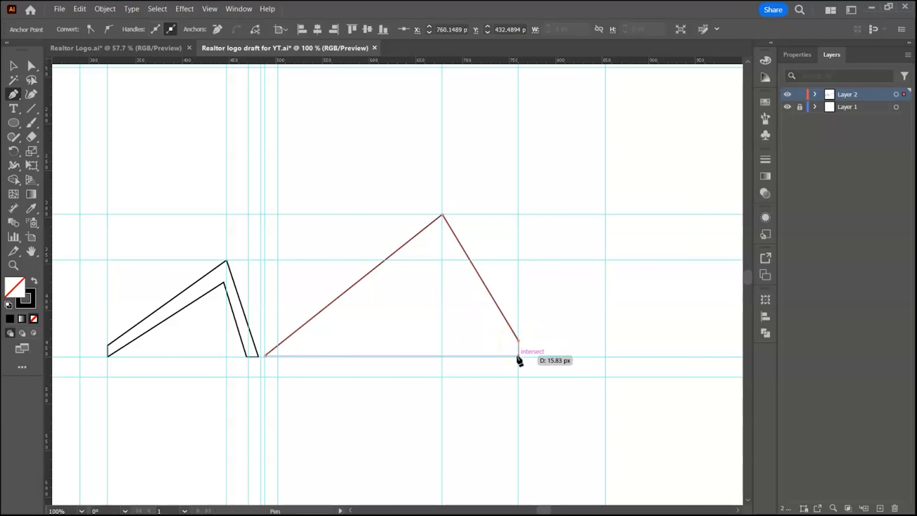
{"action": "left_click", "coordinate": [519, 356]}
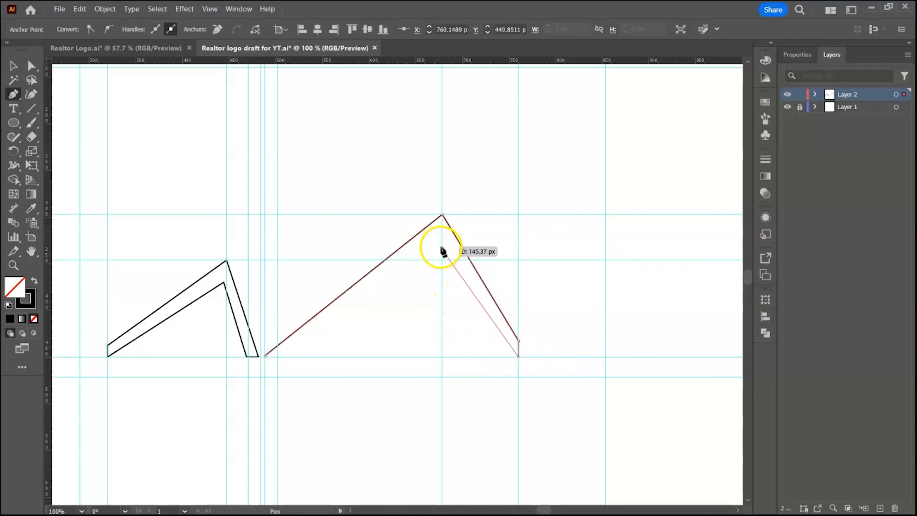
{"action": "left_click", "coordinate": [441, 238]}
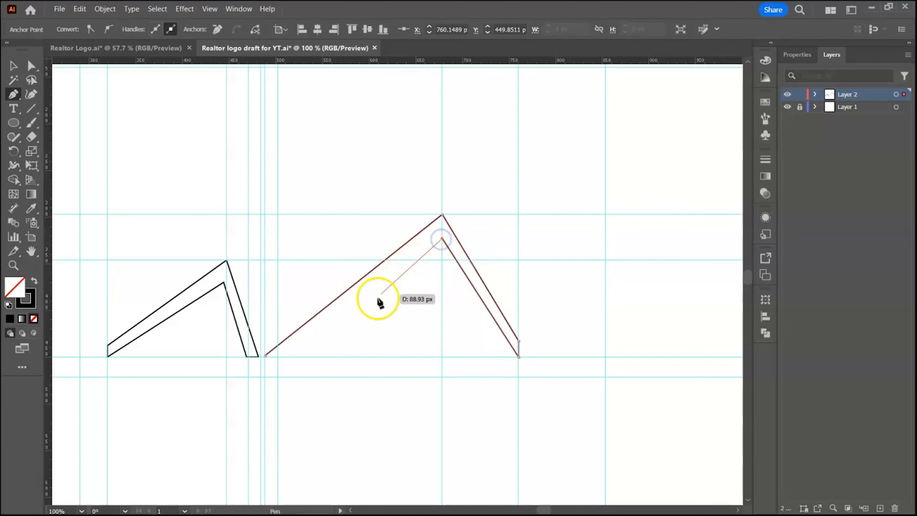
{"action": "left_click", "coordinate": [281, 358]}
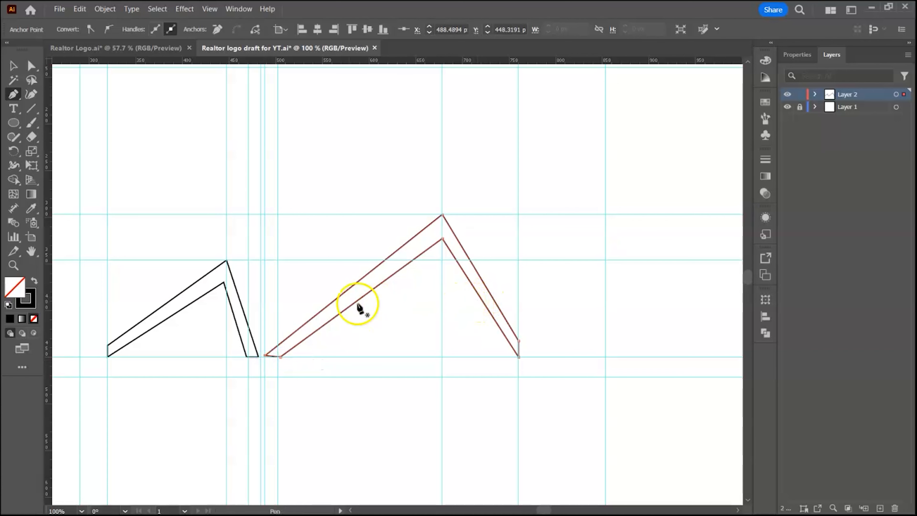
Draw a closed roof shape between the two gables, with a curved upper edge joining their peaks and a lower point in the valley.
{"action": "left_click", "coordinate": [227, 260]}
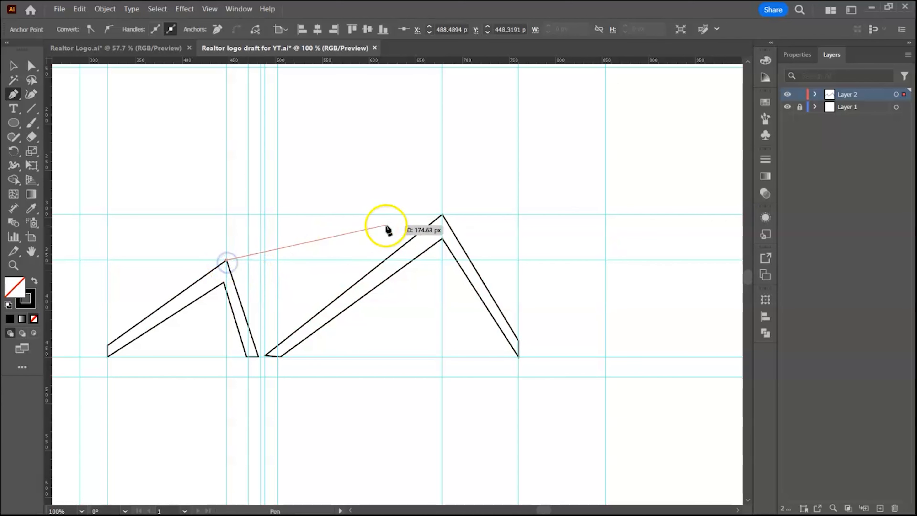
{"action": "left_click", "coordinate": [440, 216]}
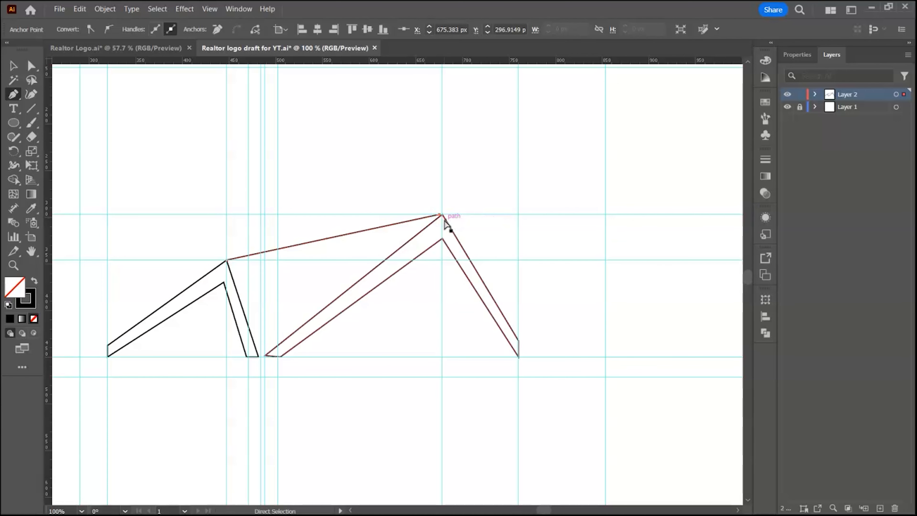
{"action": "key", "text": "ctrl+z"}
{"action": "left_click_drag", "start_coordinate": [441, 217], "coordinate": [488, 190]}
{"action": "left_click", "coordinate": [442, 217]}
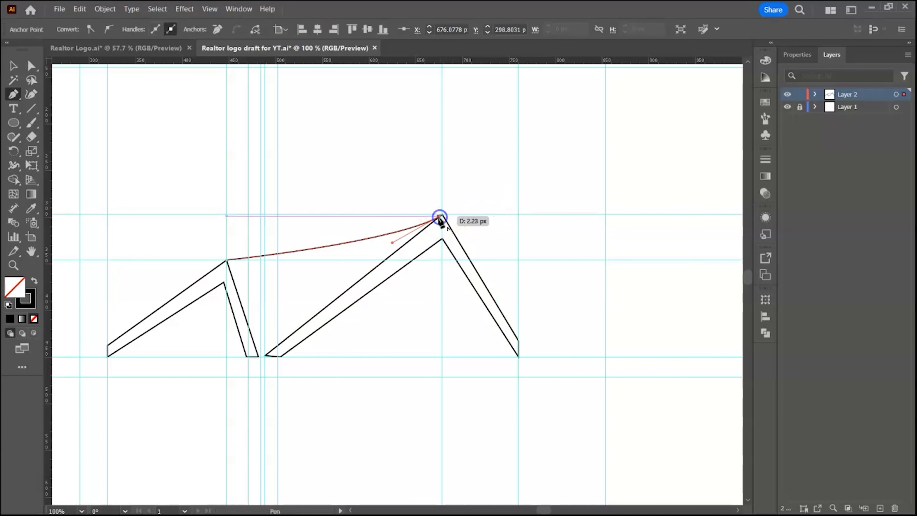
{"action": "left_click", "coordinate": [262, 357]}
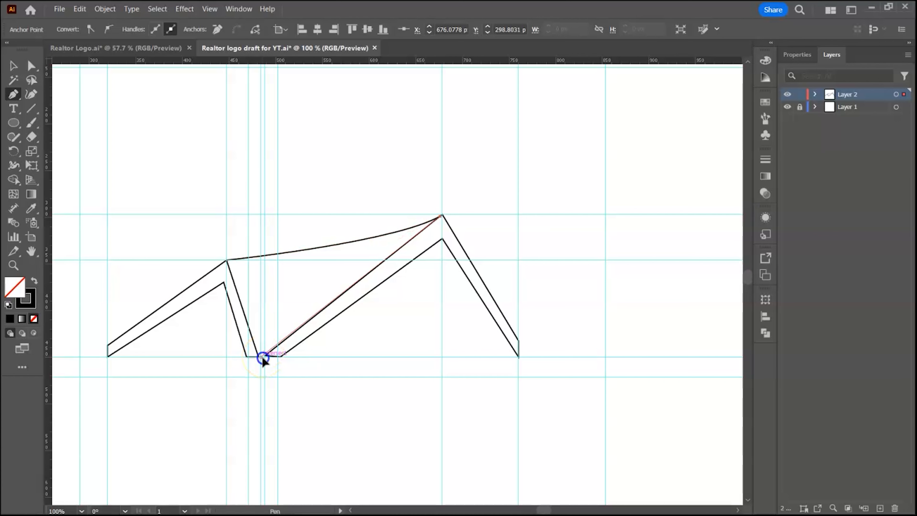
{"action": "left_click", "coordinate": [228, 261]}
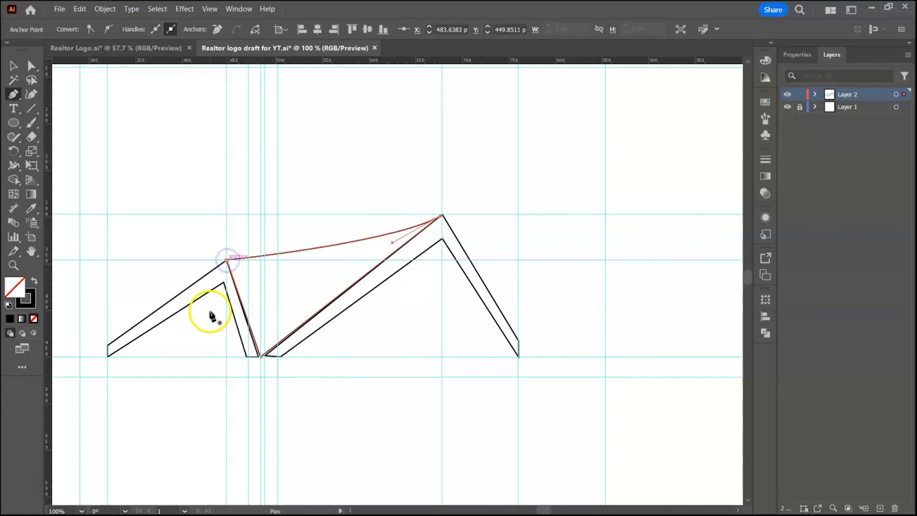
{"action": "key", "text": "v"}
{"action": "left_click", "coordinate": [236, 355]}
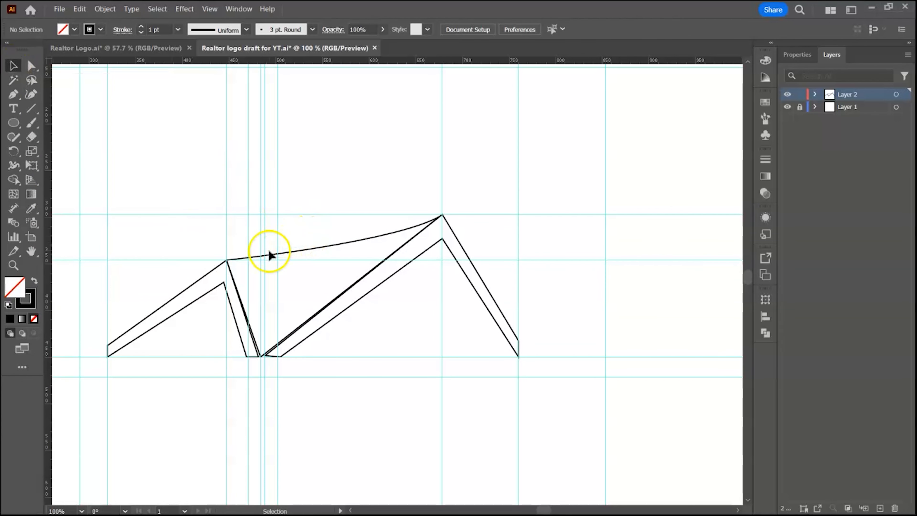
Move the roof shape's upper anchor points slightly inward along the guides to leave narrow gaps beside both bargeboards.
{"action": "key", "text": "ctrl+="}
{"action": "key", "text": "space"}
{"action": "left_click_drag", "start_coordinate": [256, 276], "coordinate": [296, 239]}
{"action": "left_click", "coordinate": [31, 65]}
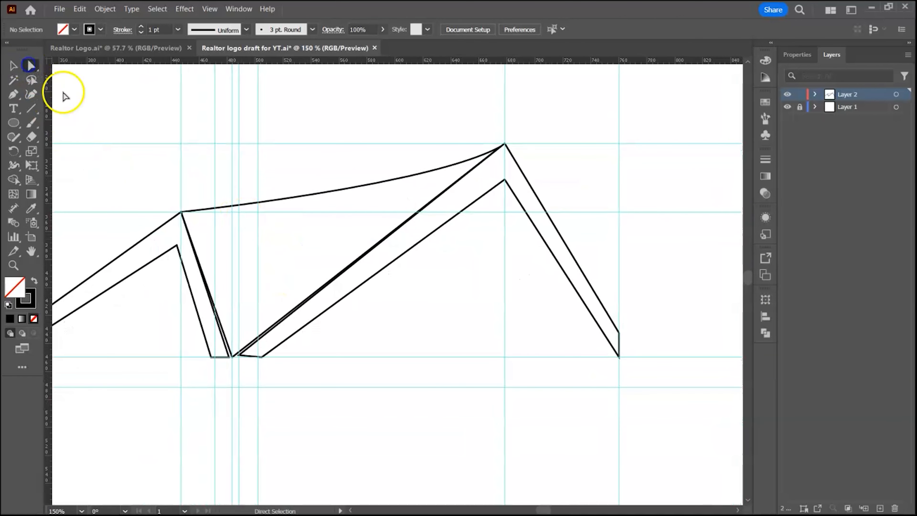
{"action": "left_click", "coordinate": [209, 213]}
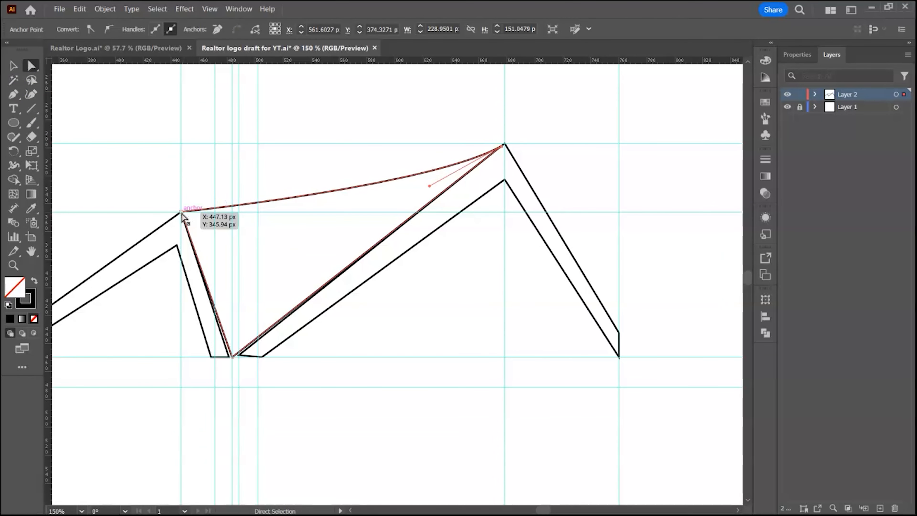
{"action": "left_click_drag", "start_coordinate": [184, 213], "coordinate": [183, 211]}
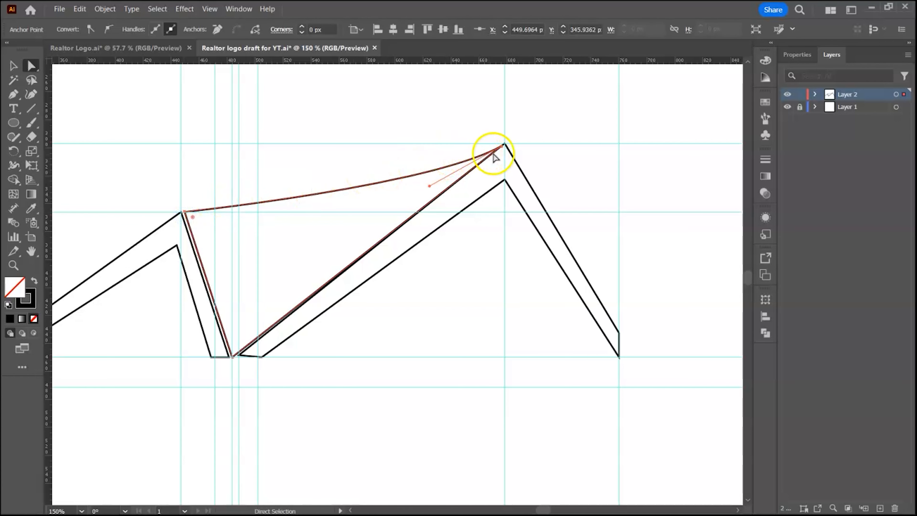
{"action": "left_click_drag", "start_coordinate": [505, 152], "coordinate": [498, 143]}
{"action": "left_click_drag", "start_coordinate": [236, 359], "coordinate": [232, 359]}
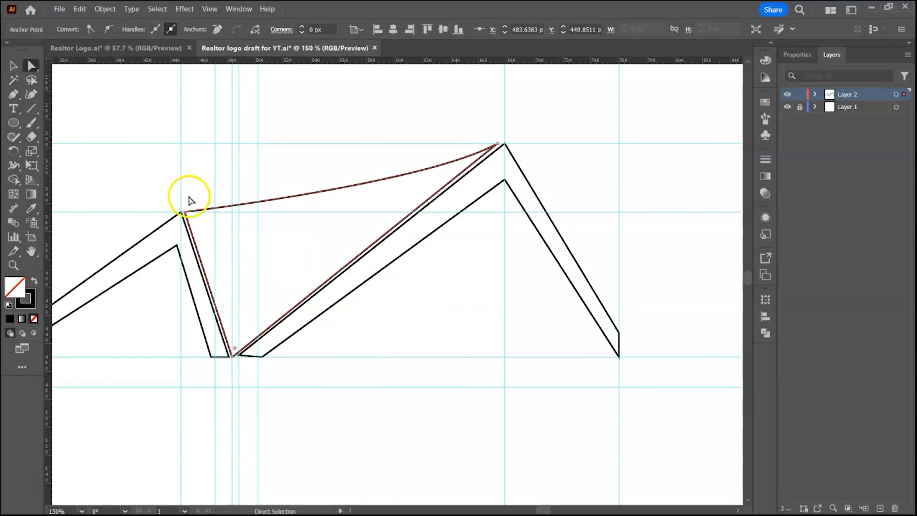
{"action": "left_click", "coordinate": [13, 65]}
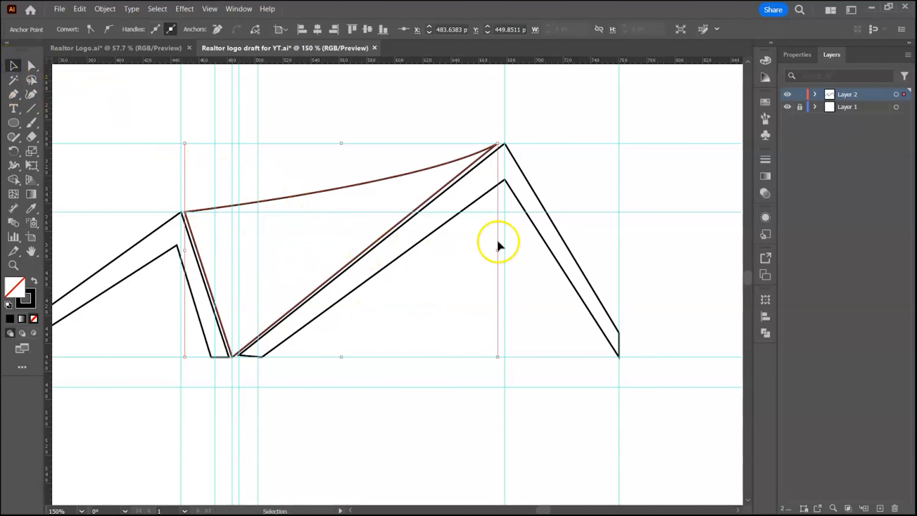
{"action": "left_click", "coordinate": [641, 200]}
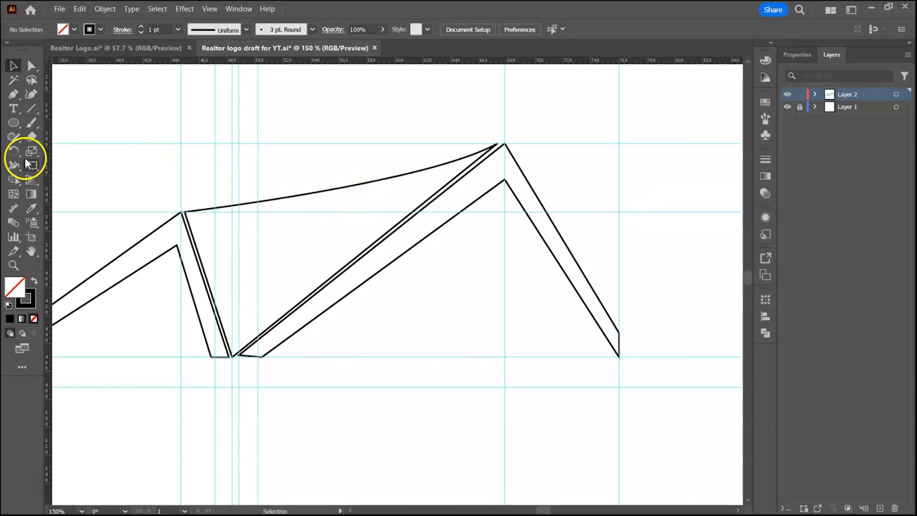
Draw a square window about 40 px wide beneath the right gable and give it a black fill without stroke.
{"action": "left_click_drag", "start_coordinate": [14, 122], "coordinate": [39, 127]}
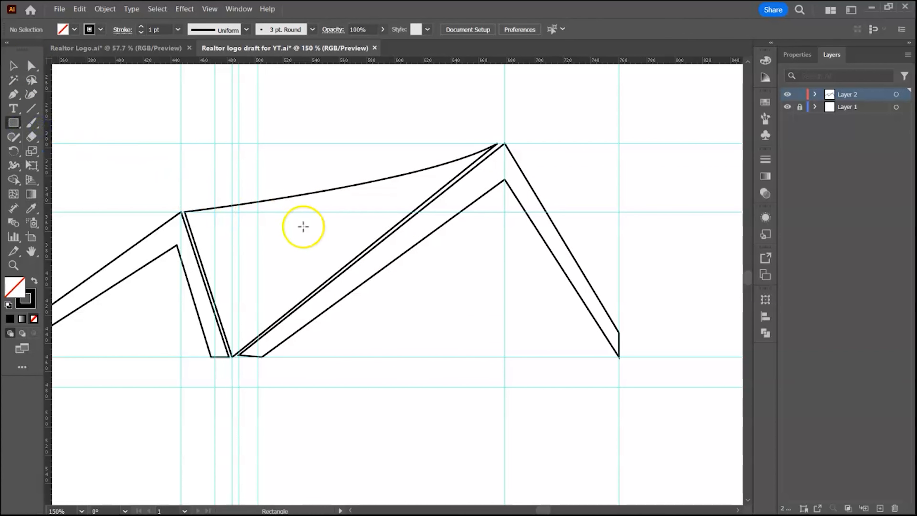
{"action": "left_click_drag", "start_coordinate": [451, 252], "coordinate": [507, 308]}
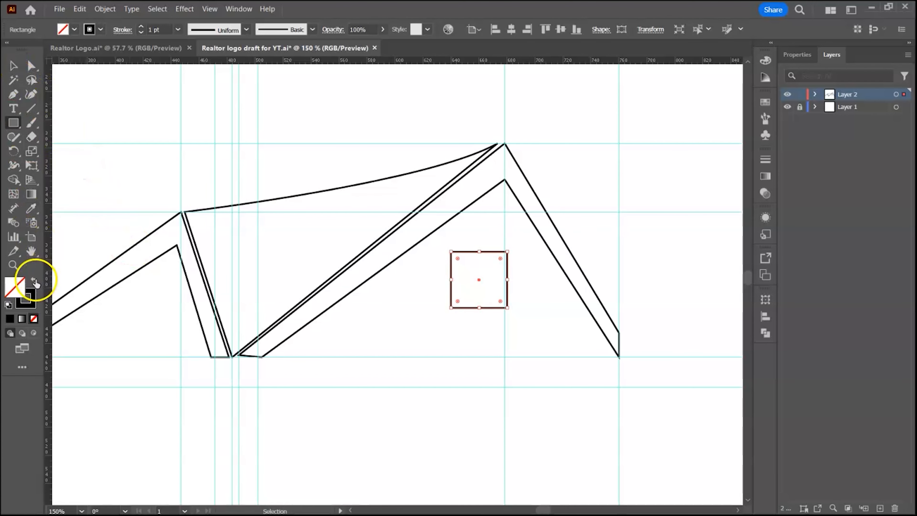
{"action": "left_click", "coordinate": [34, 280]}
{"action": "left_click", "coordinate": [13, 65]}
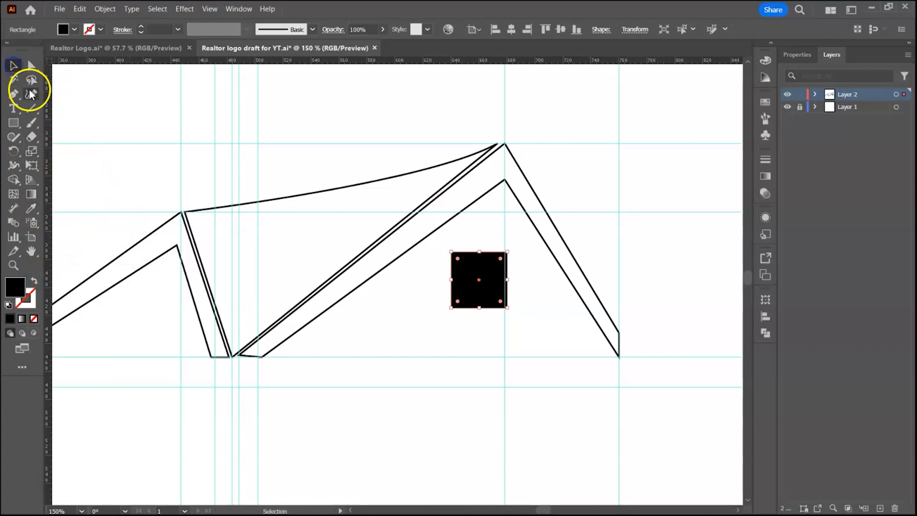
{"action": "left_click", "coordinate": [102, 86]}
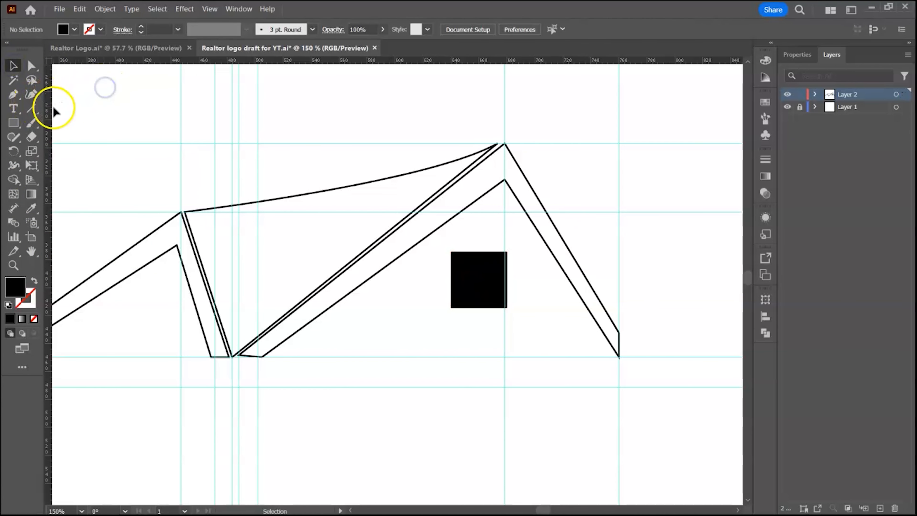
Draw crossing vertical and horizontal white 1 pt lines, each about 70 px long, over the middle of the black square.
{"action": "left_click", "coordinate": [33, 108]}
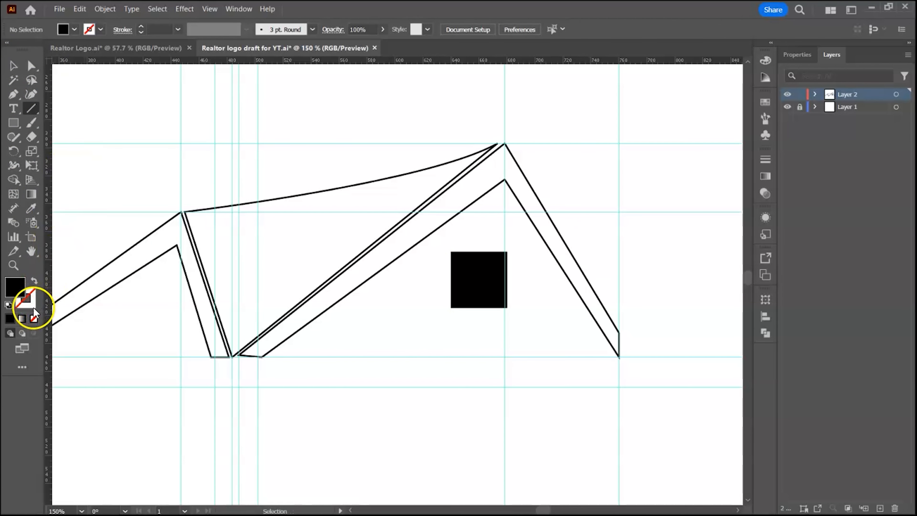
{"action": "left_click", "coordinate": [34, 318]}
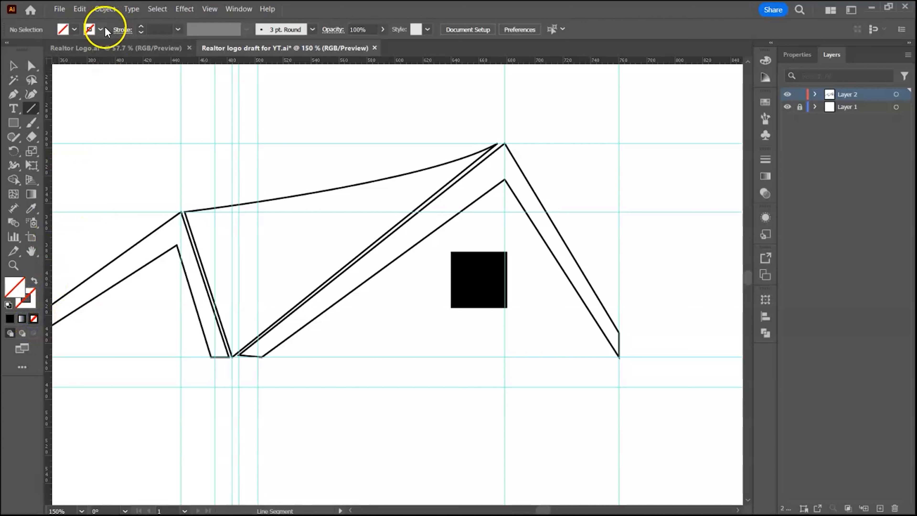
{"action": "left_click", "coordinate": [100, 29]}
{"action": "left_click", "coordinate": [24, 51]}
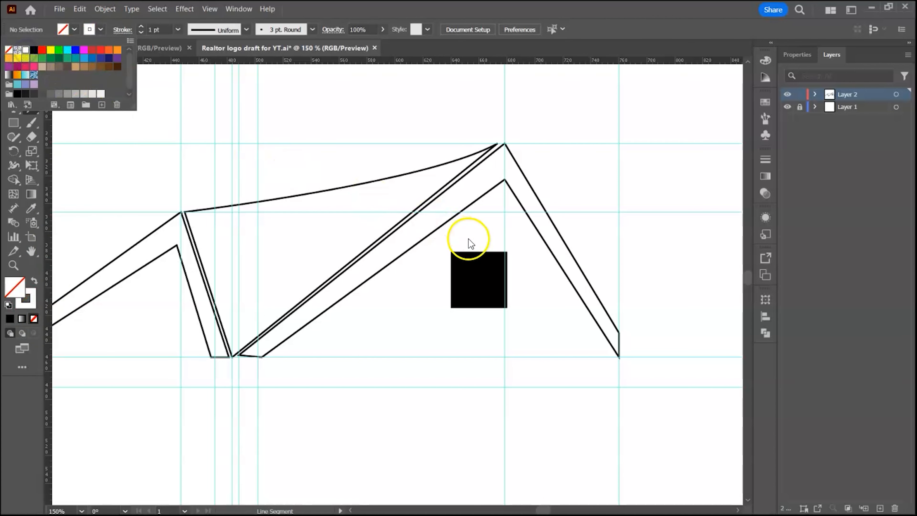
{"action": "left_click", "coordinate": [458, 237]}
{"action": "left_click_drag", "start_coordinate": [478, 235], "coordinate": [472, 333]}
{"action": "left_click_drag", "start_coordinate": [432, 284], "coordinate": [529, 283]}
Align and distribute the window square and its crossing lines by their centres, and split the square into panes with Pathfinder Divide.
{"action": "key", "text": "v"}
{"action": "left_click", "coordinate": [515, 302]}
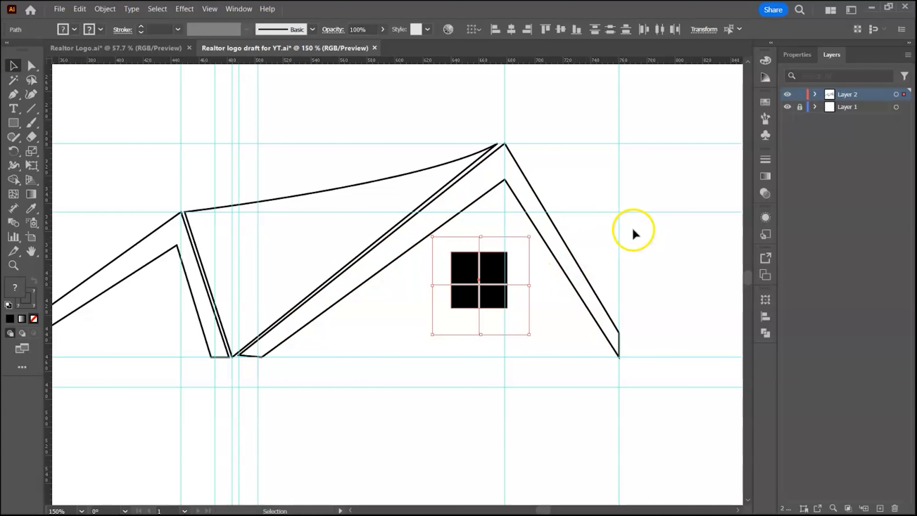
{"action": "left_click", "coordinate": [562, 29]}
{"action": "left_click", "coordinate": [610, 29]}
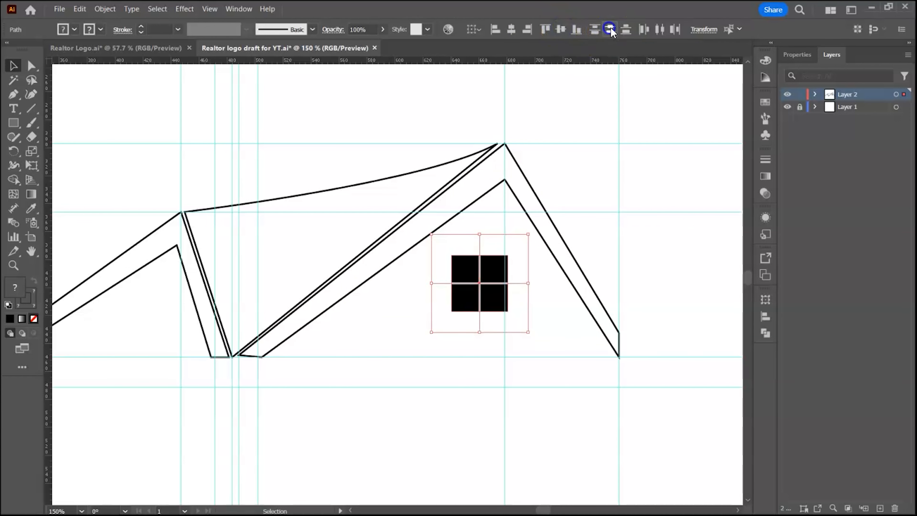
{"action": "left_click", "coordinate": [661, 29]}
{"action": "left_click", "coordinate": [766, 332]}
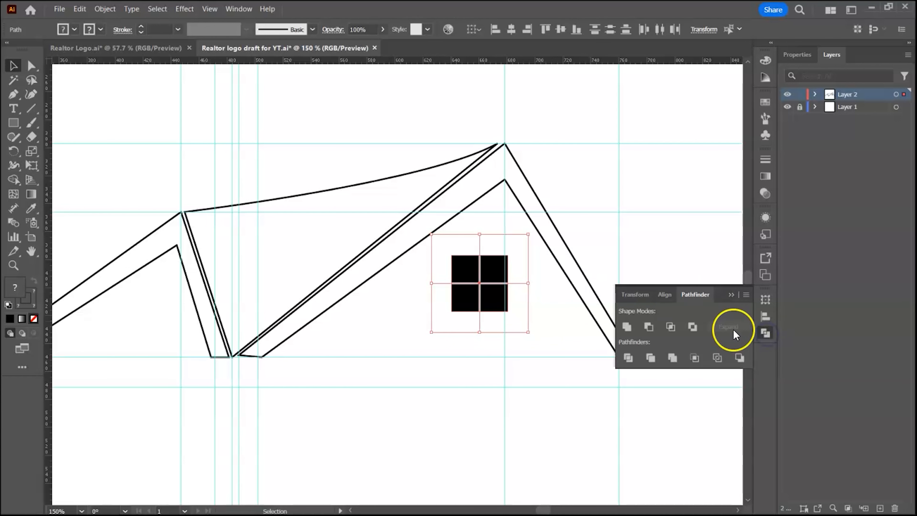
{"action": "left_click", "coordinate": [629, 356]}
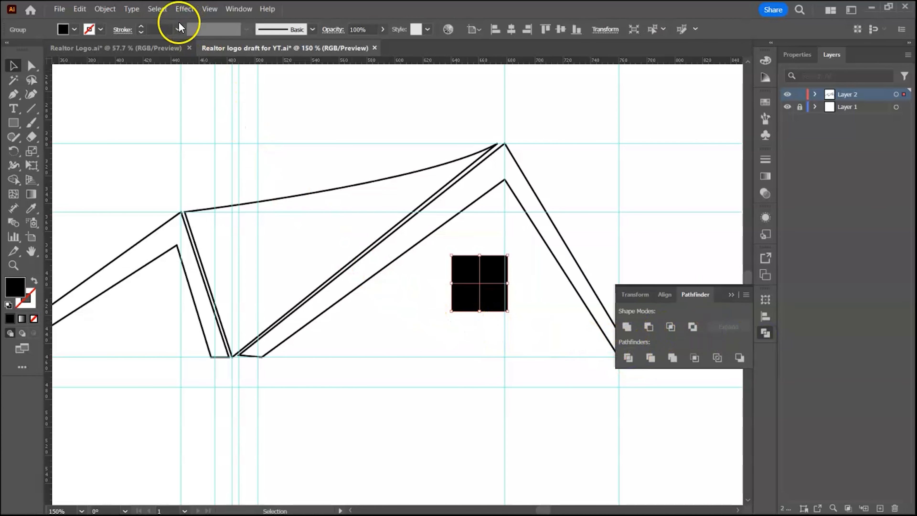
Give the divided window group a 3 pt white stroke and ungroup its panes.
{"action": "left_click", "coordinate": [141, 26]}
{"action": "left_click", "coordinate": [142, 25]}
{"action": "left_click", "coordinate": [141, 26]}
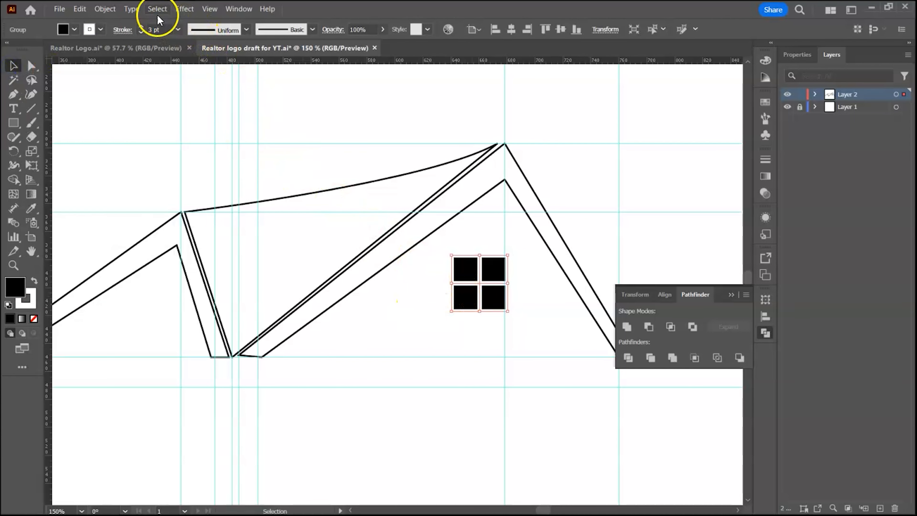
{"action": "left_click", "coordinate": [104, 9]}
{"action": "left_click", "coordinate": [151, 99]}
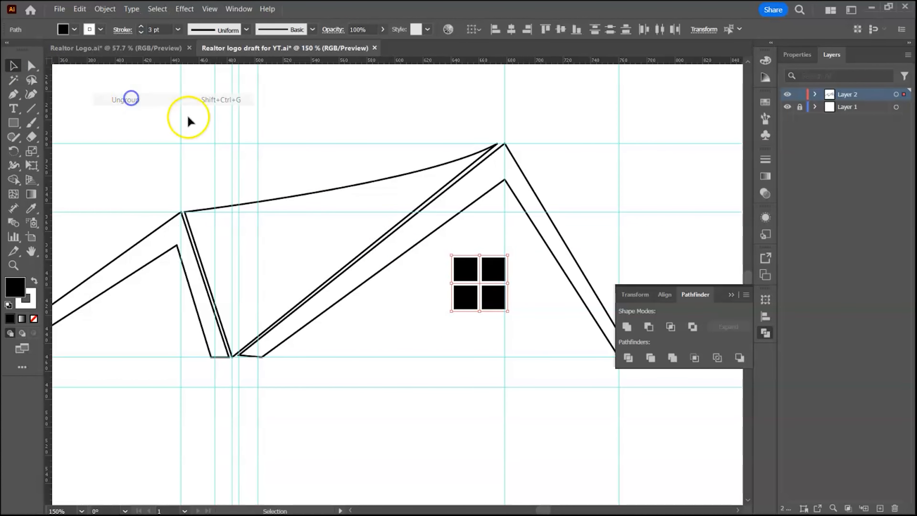
Move the upper-left window pane slightly to test its independence, and undo the move.
{"action": "left_click", "coordinate": [435, 301]}
{"action": "left_click_drag", "start_coordinate": [460, 272], "coordinate": [457, 267]}
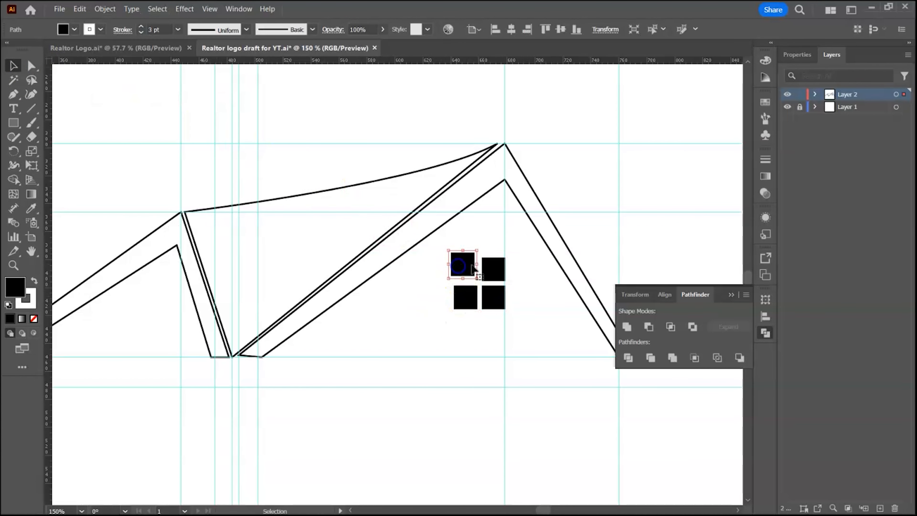
{"action": "key", "text": "ctrl+z"}
{"action": "key", "text": "a"}
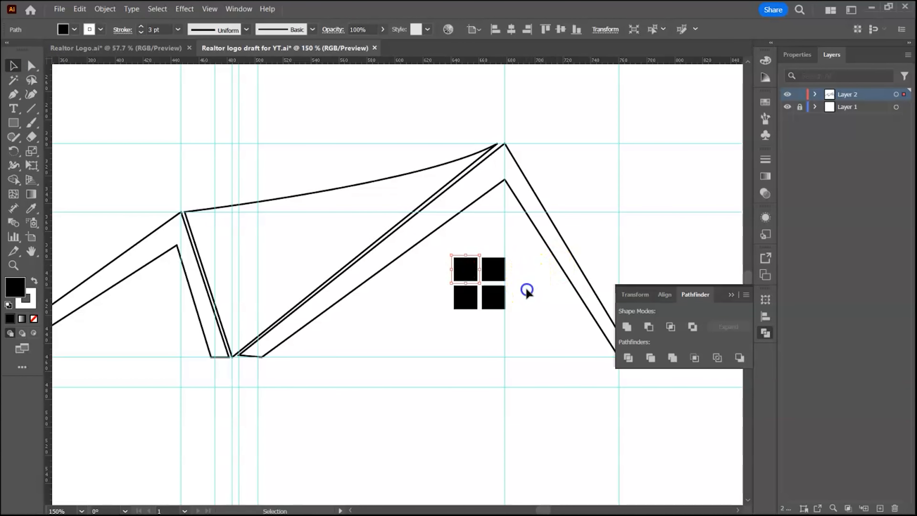
{"action": "left_click", "coordinate": [526, 289]}
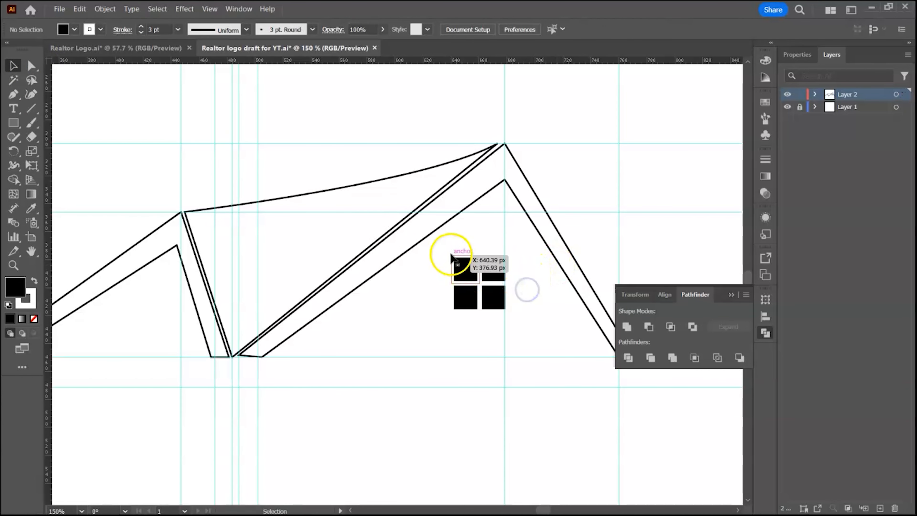
Fill the curved roof shape between the two gables with a bright blue swatch.
{"action": "left_click", "coordinate": [303, 195]}
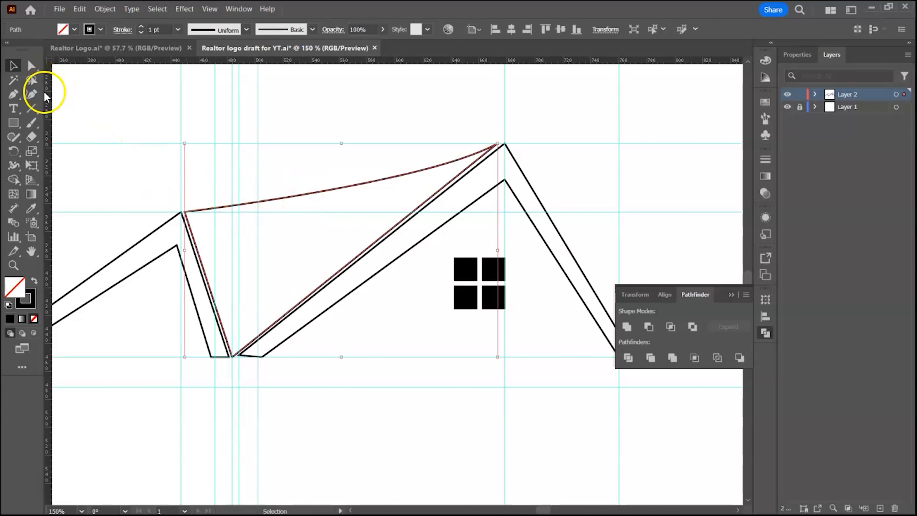
{"action": "left_click", "coordinate": [74, 29]}
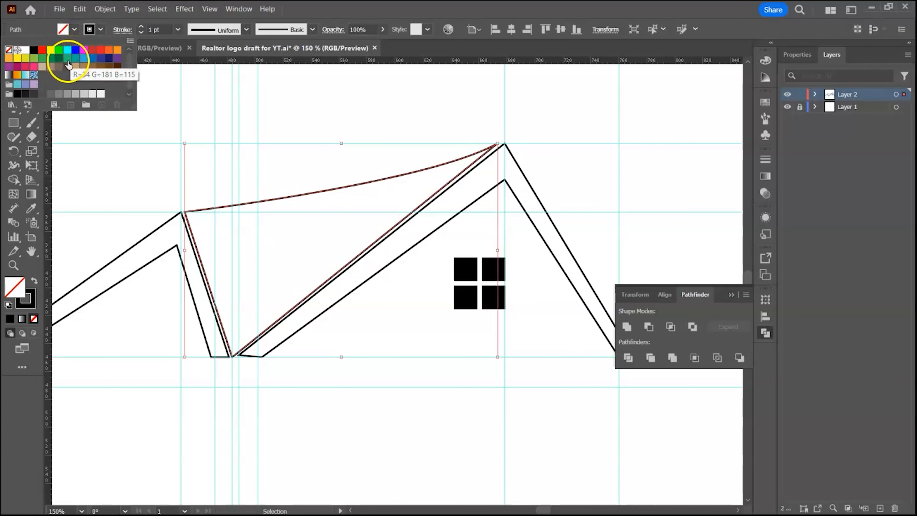
{"action": "left_click", "coordinate": [83, 59]}
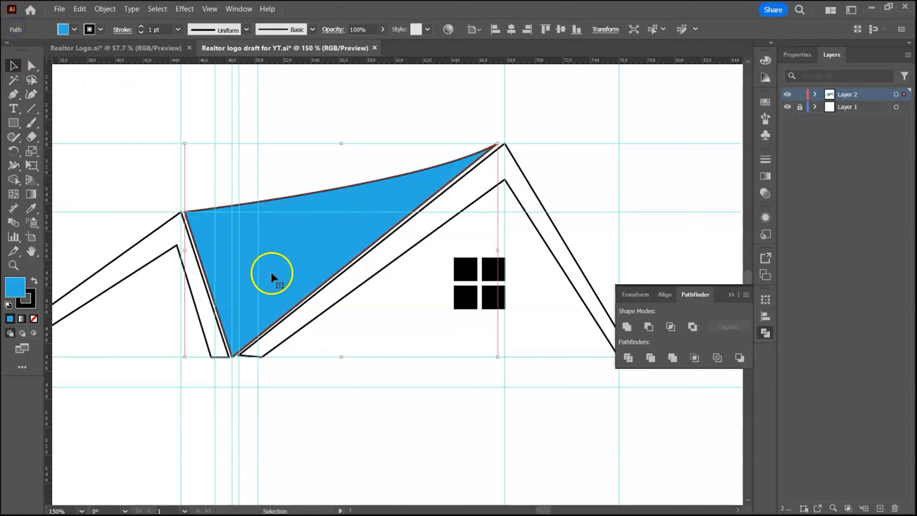
{"action": "left_click", "coordinate": [362, 395]}
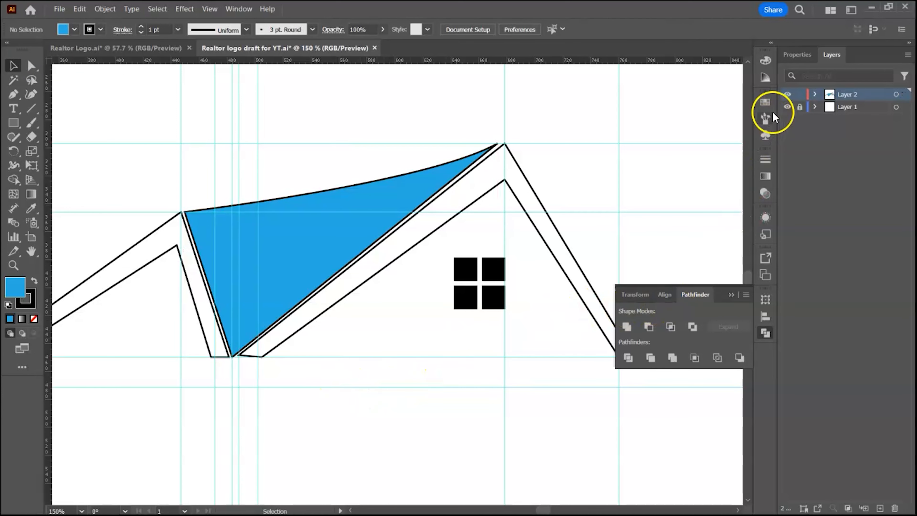
Hide the guides layer, Layer 1, and swap fill and stroke on both bargeboards so they have a black fill without stroke.
{"action": "left_click", "coordinate": [788, 107]}
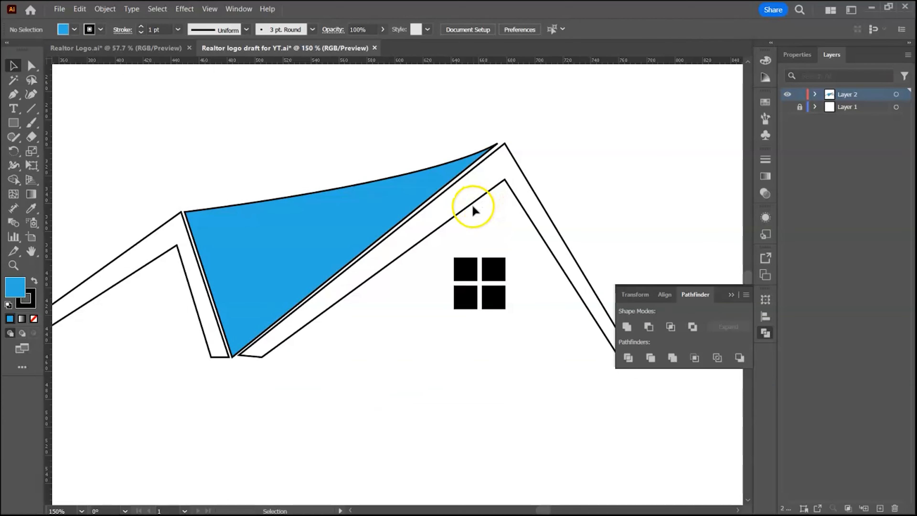
{"action": "left_click", "coordinate": [144, 240]}
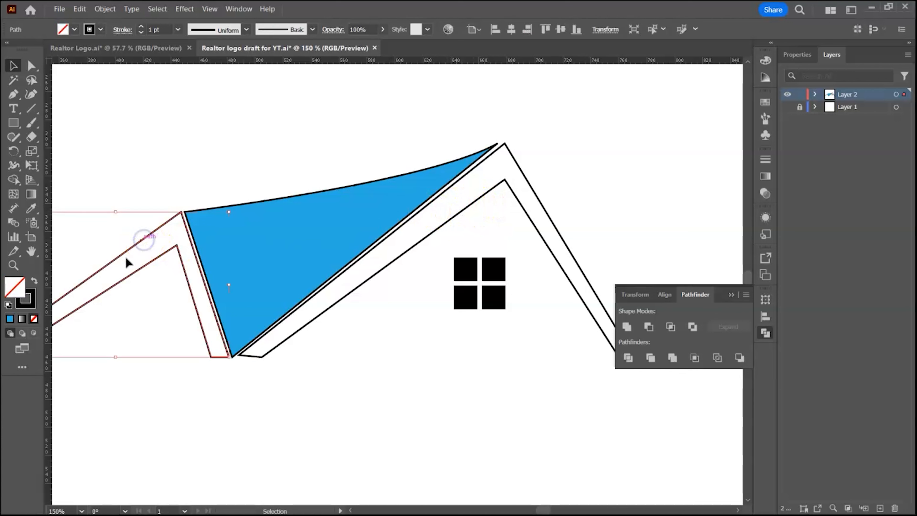
{"action": "left_click", "coordinate": [34, 280]}
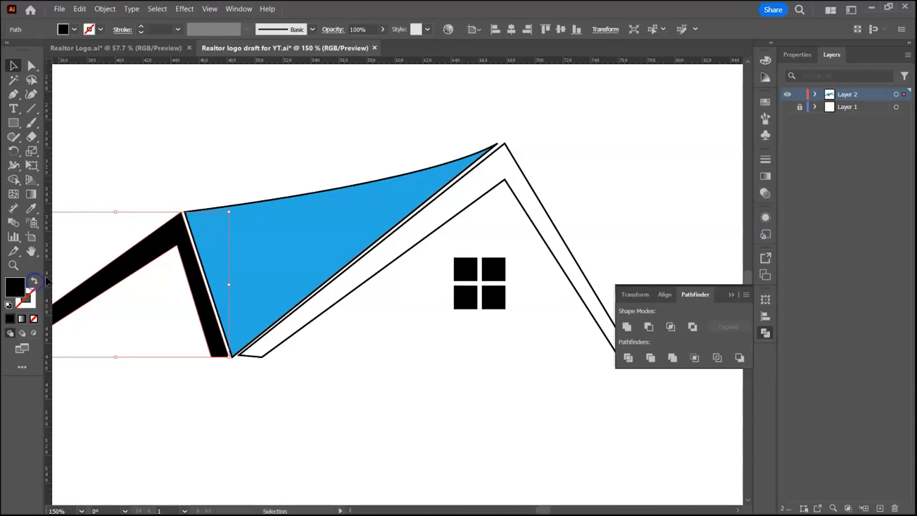
{"action": "left_click", "coordinate": [529, 188]}
{"action": "left_click", "coordinate": [34, 280]}
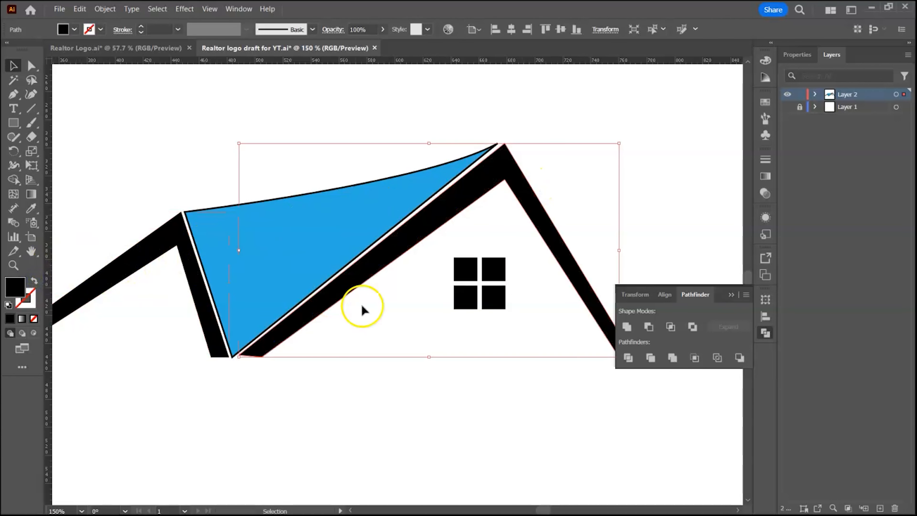
{"action": "left_click", "coordinate": [379, 409]}
Fill all four window panes with the same bright blue swatch as the roof shape.
{"action": "left_click_drag", "start_coordinate": [527, 322], "coordinate": [528, 322]}
{"action": "left_click", "coordinate": [74, 29]}
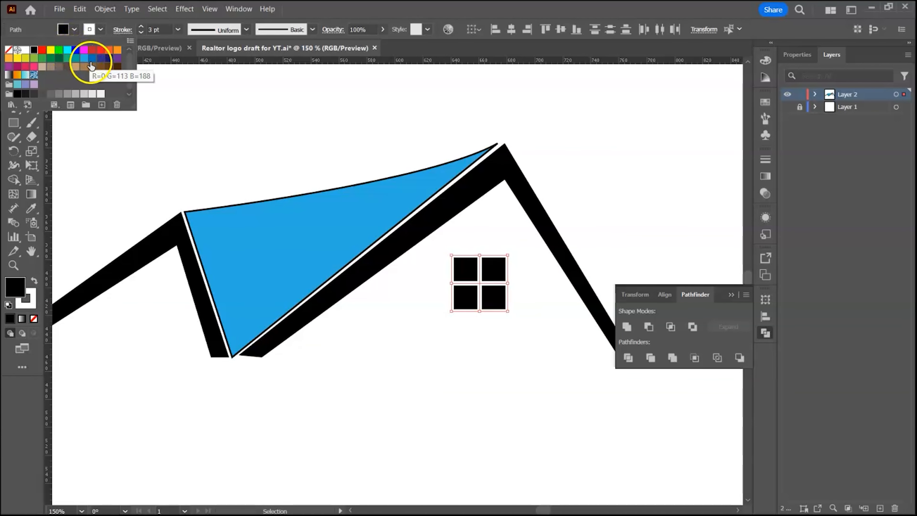
{"action": "left_click", "coordinate": [84, 58]}
{"action": "left_click", "coordinate": [407, 351]}
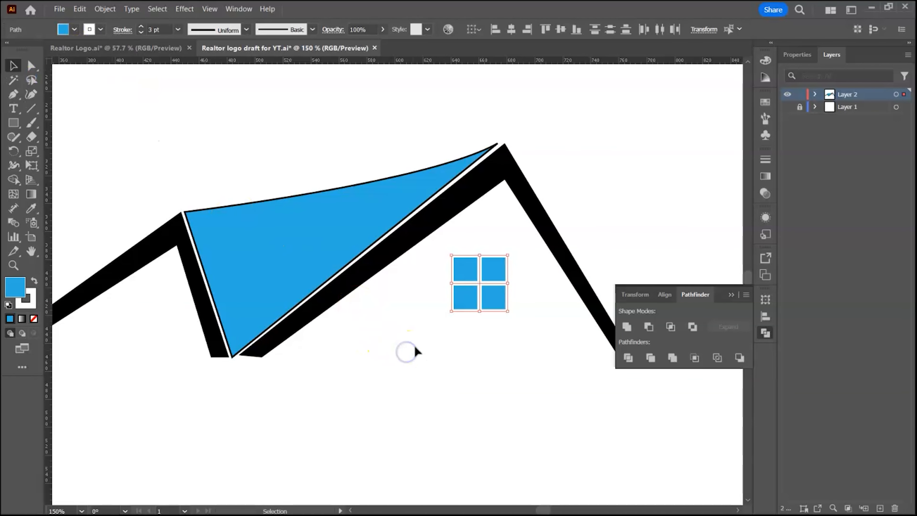
{"action": "left_click", "coordinate": [415, 348]}
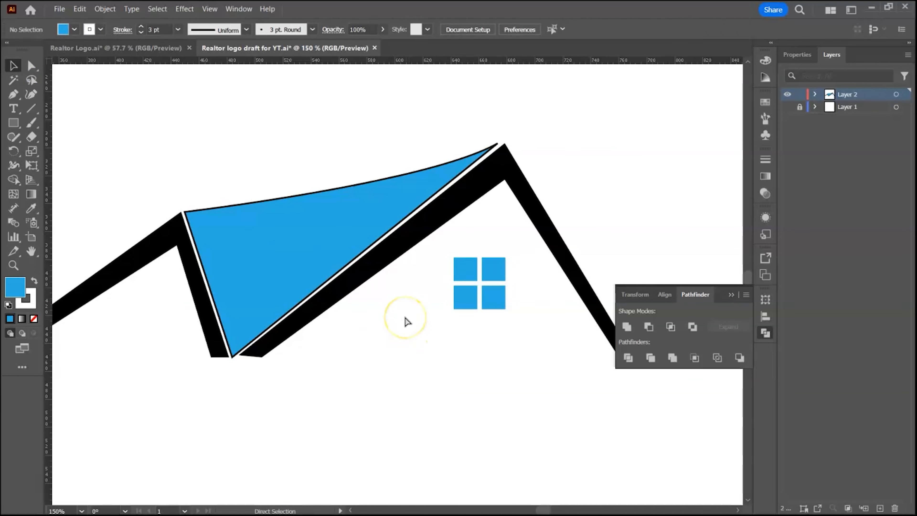
Change the roof shape's stroke colour to the same bright blue as its fill.
{"action": "key", "text": "ctrl+minus"}
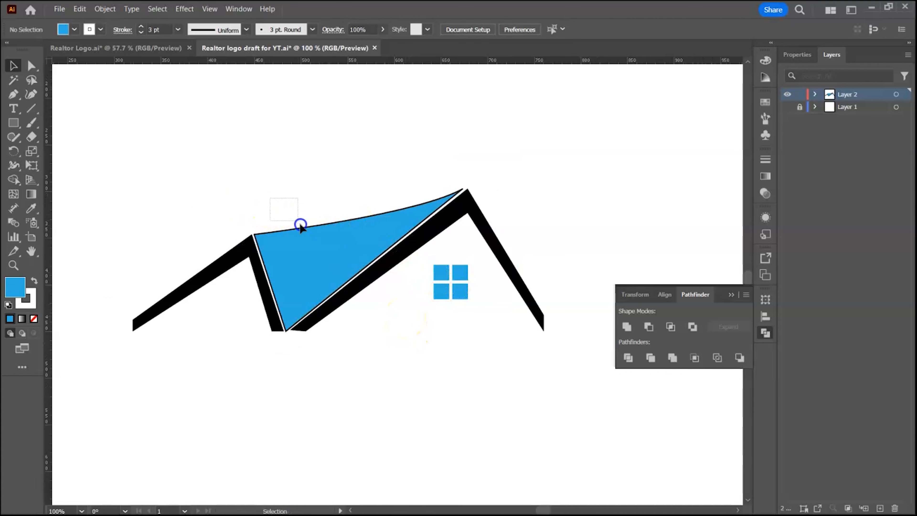
{"action": "left_click", "coordinate": [311, 250]}
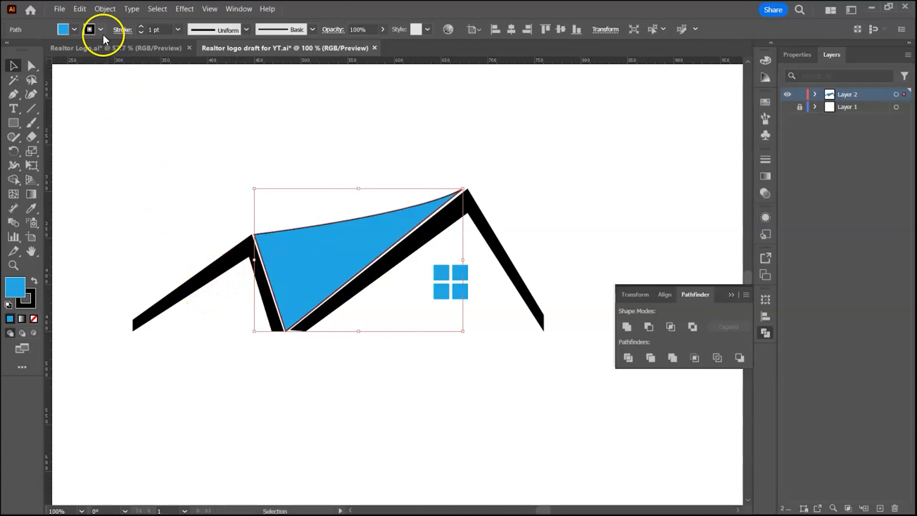
{"action": "left_click", "coordinate": [100, 28]}
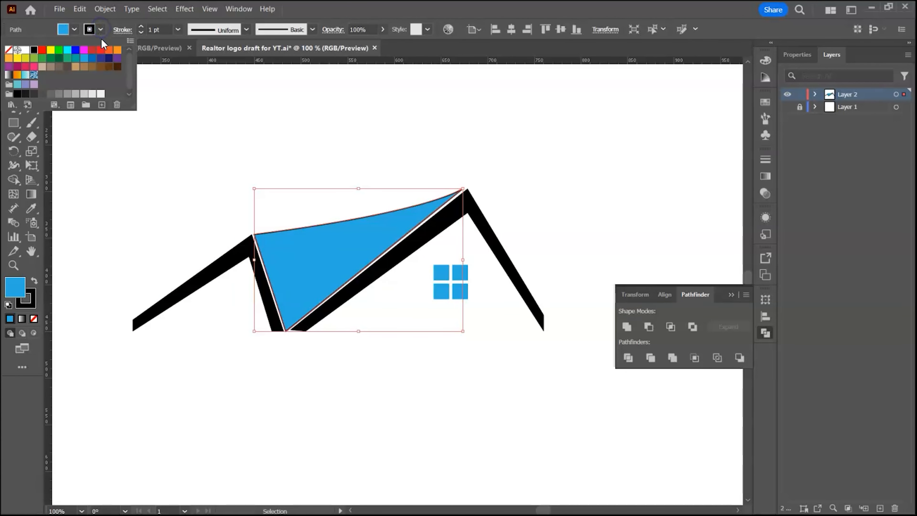
{"action": "left_click", "coordinate": [84, 58]}
{"action": "left_click", "coordinate": [130, 162]}
{"action": "left_click", "coordinate": [174, 233]}
{"action": "left_click", "coordinate": [213, 275]}
Convert the strokes of the whole house drawing to shapes with Outline Stroke.
{"action": "left_click_drag", "start_coordinate": [145, 184], "coordinate": [518, 302]}
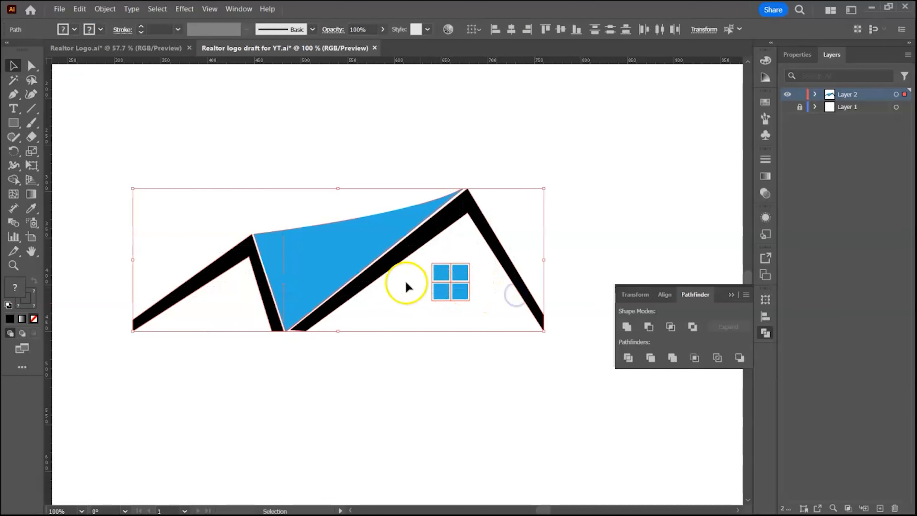
{"action": "left_click", "coordinate": [106, 9]}
{"action": "mouse_move", "coordinate": [179, 310]}
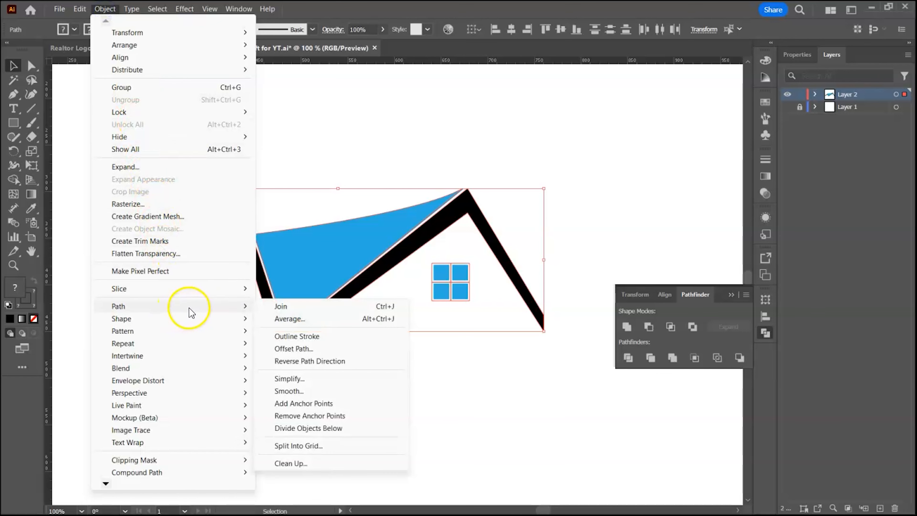
{"action": "left_click", "coordinate": [307, 336]}
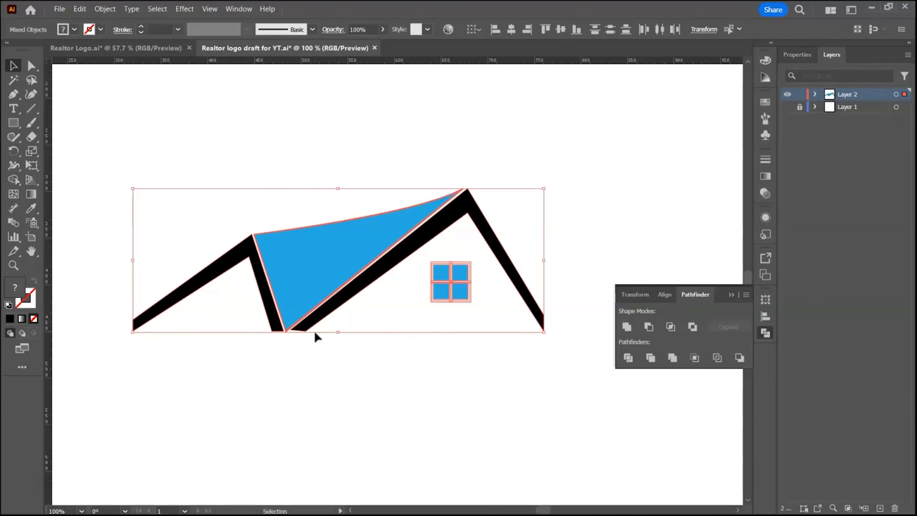
{"action": "left_click", "coordinate": [483, 384]}
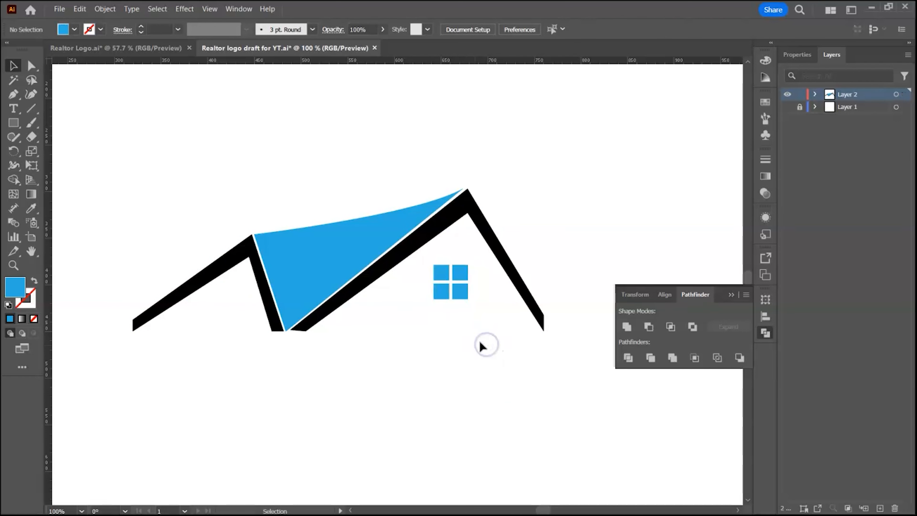
Show the guides layer, Layer 1, again and draw a circle about 565 px wide around the house, fitted to the outer guides.
{"action": "key", "text": "ctrl+minus"}
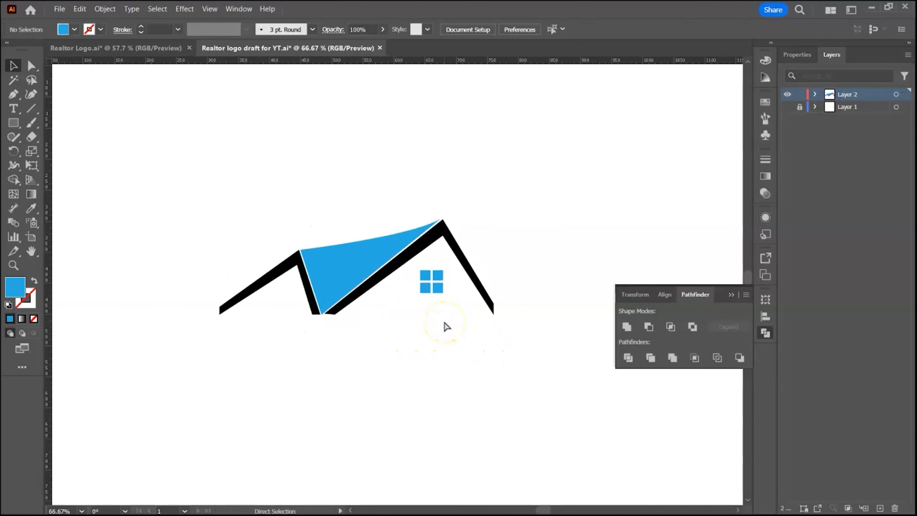
{"action": "key", "text": "ctrl+minus"}
{"action": "key", "text": "ctrl+minus"}
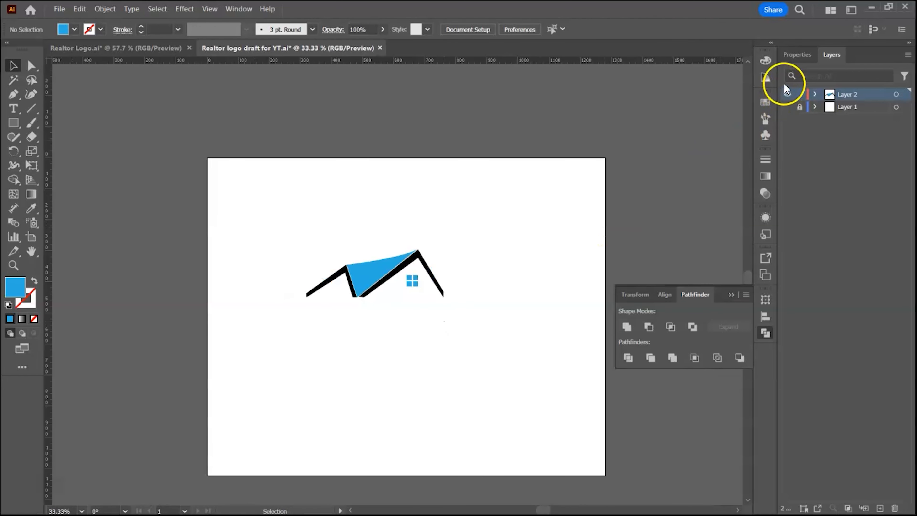
{"action": "left_click", "coordinate": [788, 107]}
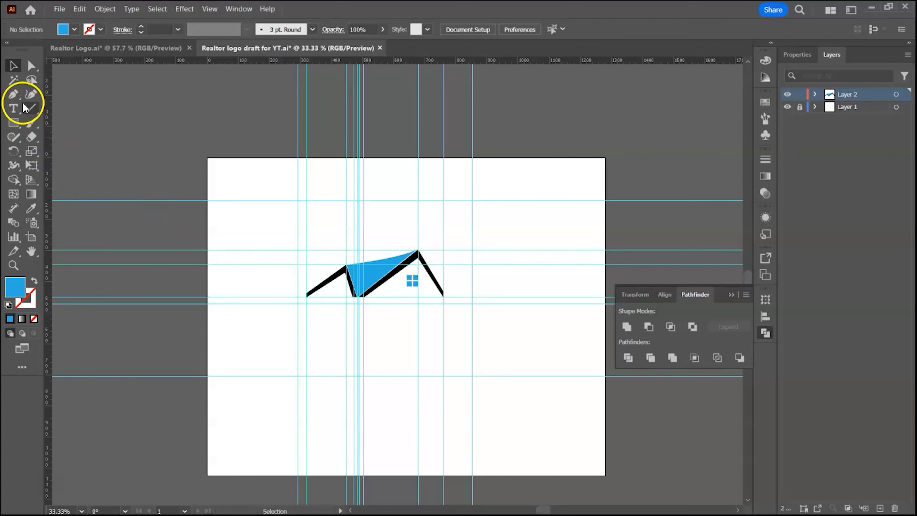
{"action": "left_click_drag", "start_coordinate": [21, 126], "coordinate": [42, 149]}
{"action": "left_click_drag", "start_coordinate": [298, 201], "coordinate": [424, 378]}
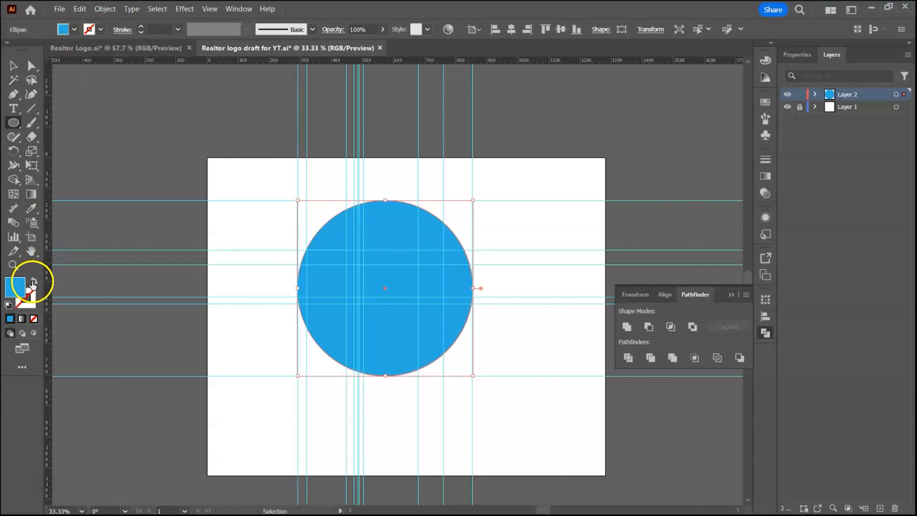
Give the circle no fill and a black 2 pt stroke.
{"action": "left_click", "coordinate": [34, 280]}
{"action": "left_click", "coordinate": [101, 29]}
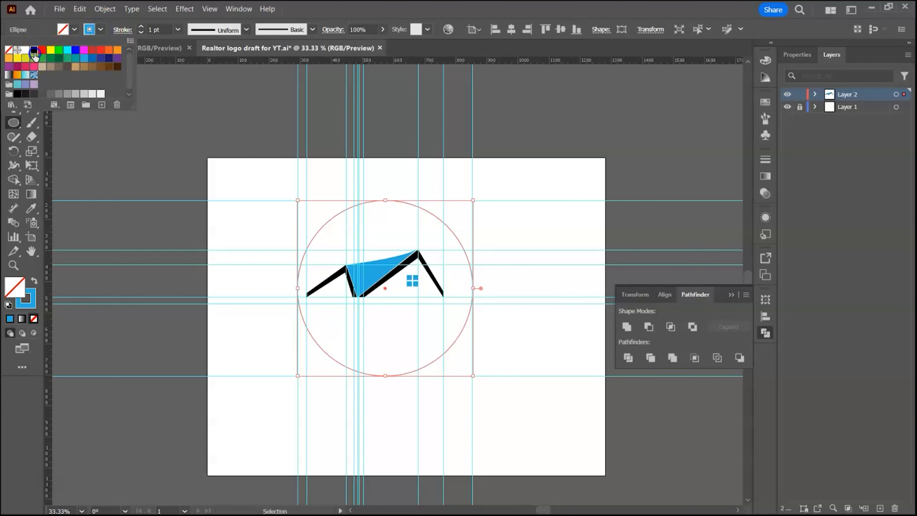
{"action": "left_click", "coordinate": [33, 49]}
{"action": "left_click", "coordinate": [141, 28]}
{"action": "left_click", "coordinate": [141, 28]}
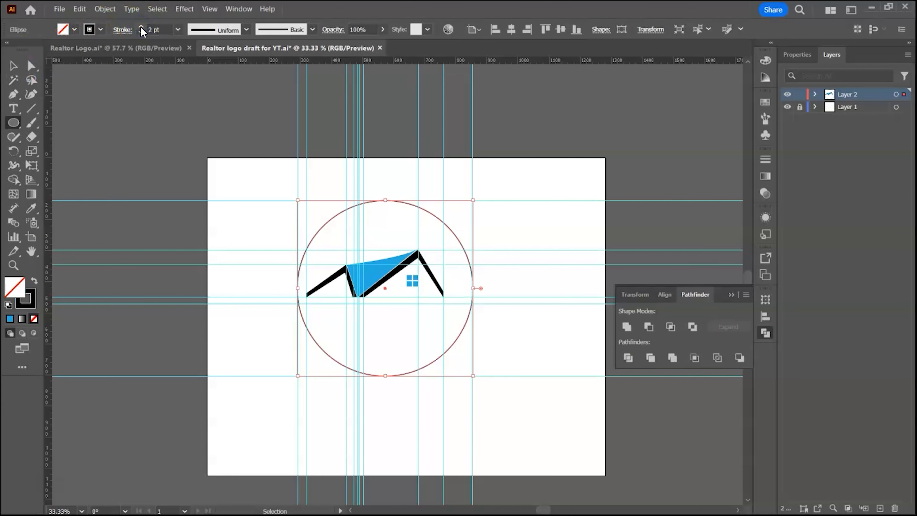
{"action": "left_click", "coordinate": [13, 66]}
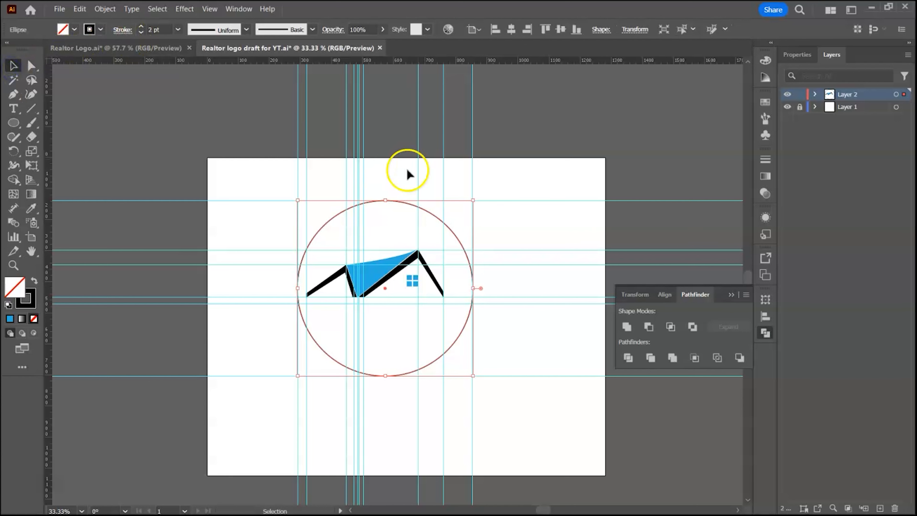
{"action": "left_click", "coordinate": [525, 227]}
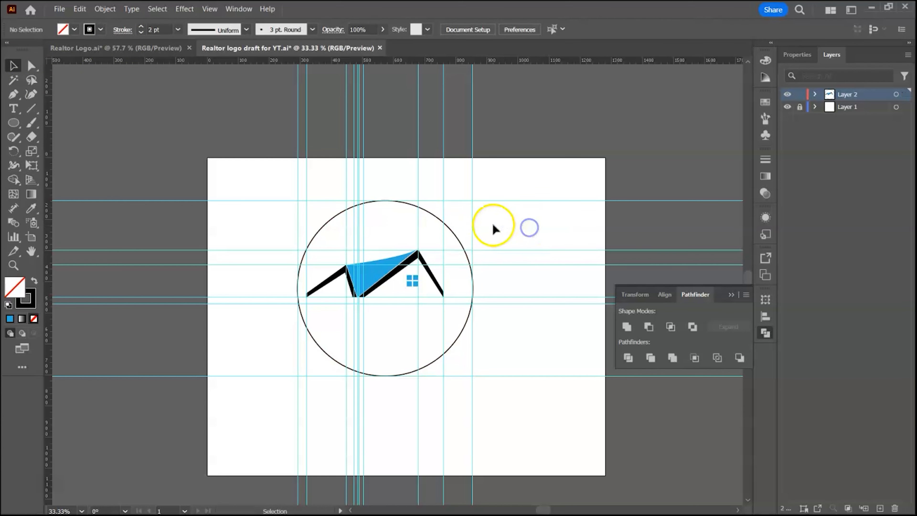
Copy the circle, paste it in place and scale the copy down proportionally about its centre to about 515 px wide.
{"action": "left_click", "coordinate": [457, 236]}
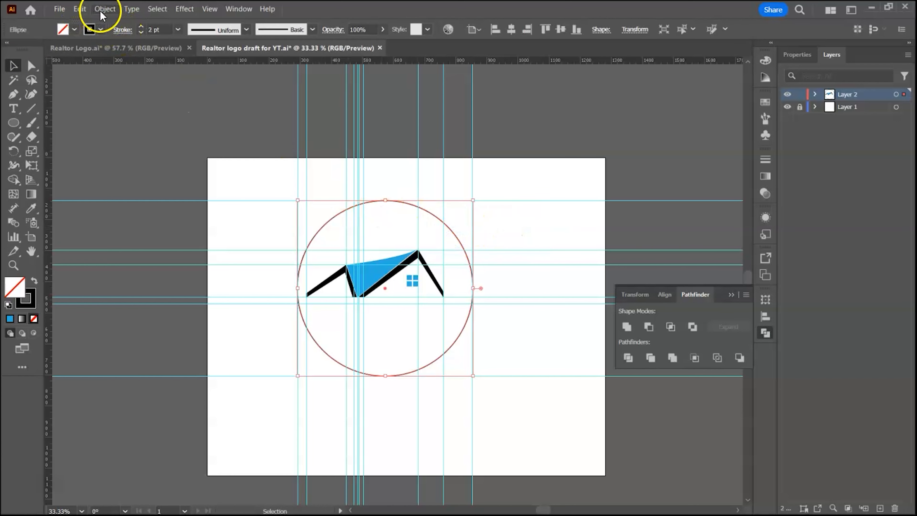
{"action": "left_click", "coordinate": [79, 9]}
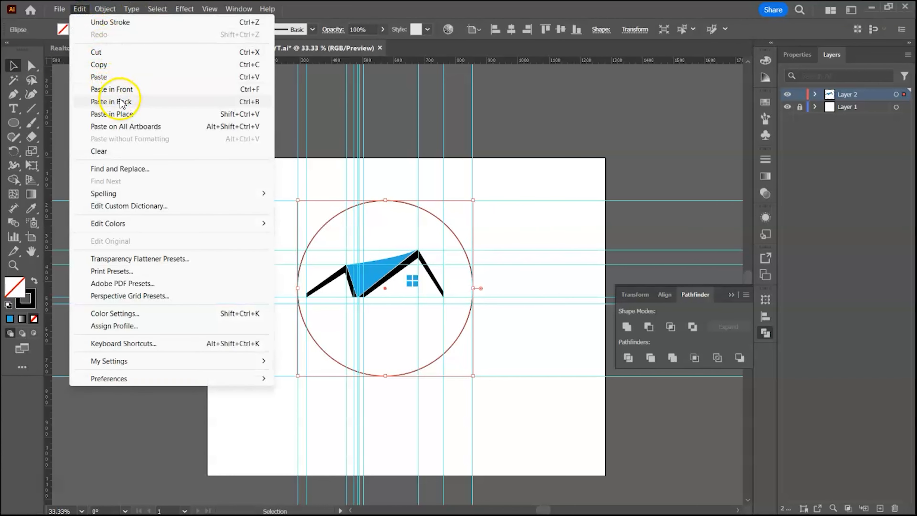
{"action": "left_click", "coordinate": [113, 66]}
{"action": "left_click", "coordinate": [79, 8]}
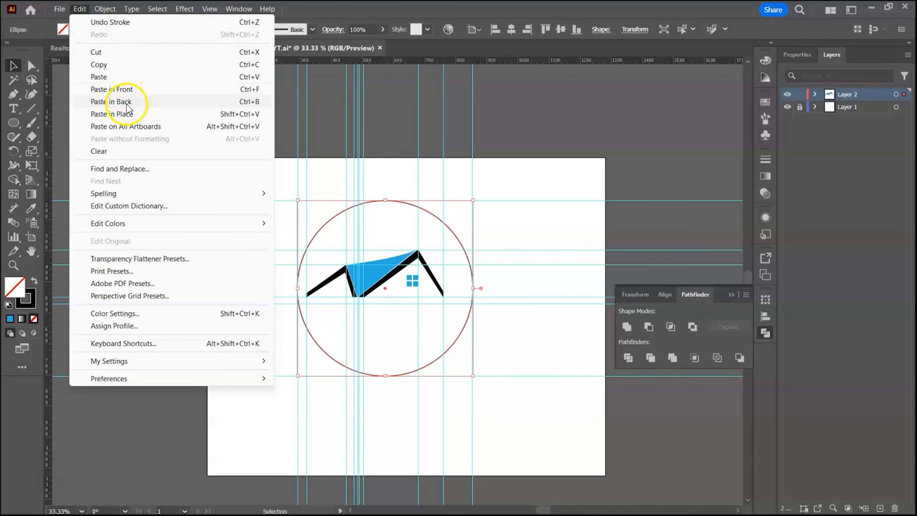
{"action": "left_click", "coordinate": [130, 115]}
{"action": "left_click_drag", "start_coordinate": [475, 201], "coordinate": [465, 209]}
{"action": "key", "text": "ctrl+equal"}
{"action": "key", "text": "ctrl+equal"}
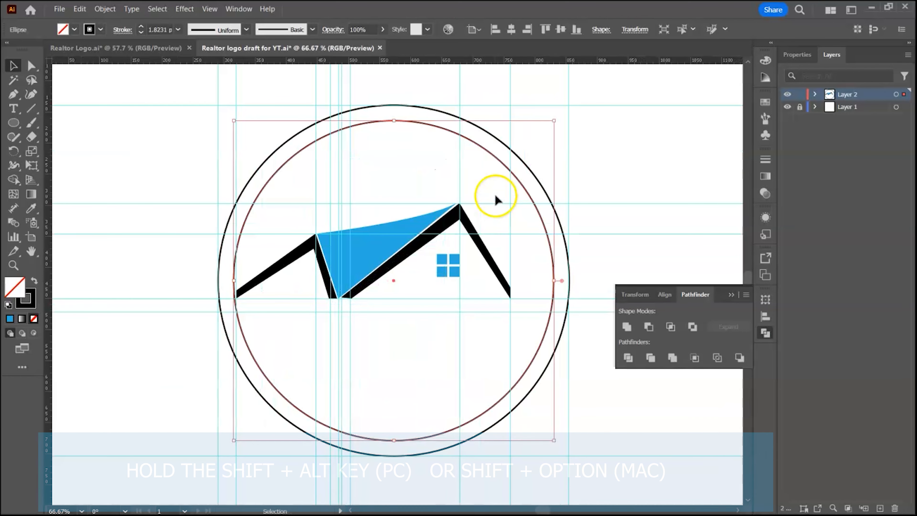
Scale the inner circle down proportionally about its centre to about 505 px wide.
{"action": "left_click_drag", "start_coordinate": [555, 122], "coordinate": [551, 125]}
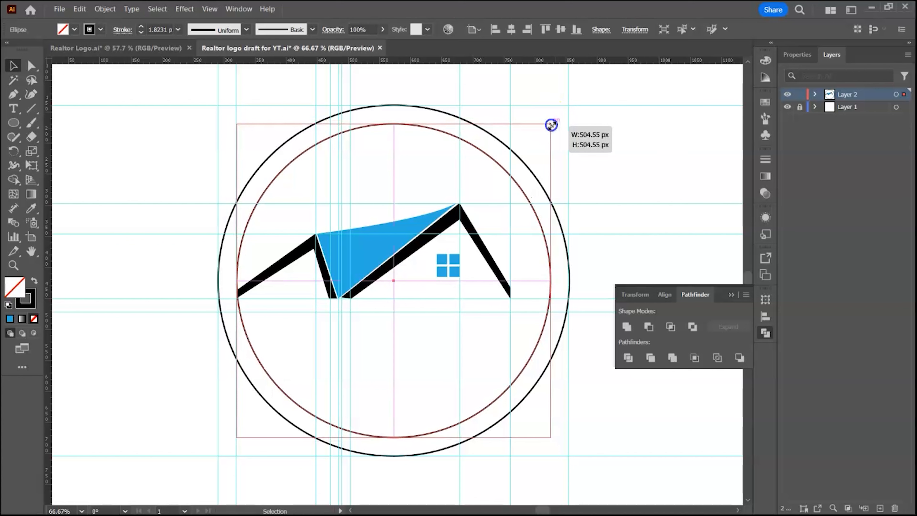
{"action": "left_click_drag", "start_coordinate": [551, 125], "coordinate": [551, 125]}
{"action": "left_click", "coordinate": [141, 193]}
Enlarge the whole house with roof and window and move it lower in the circles so both bargeboard ends reach into the ring.
{"action": "left_click", "coordinate": [294, 255]}
{"action": "left_click", "coordinate": [363, 251], "text": "shift"}
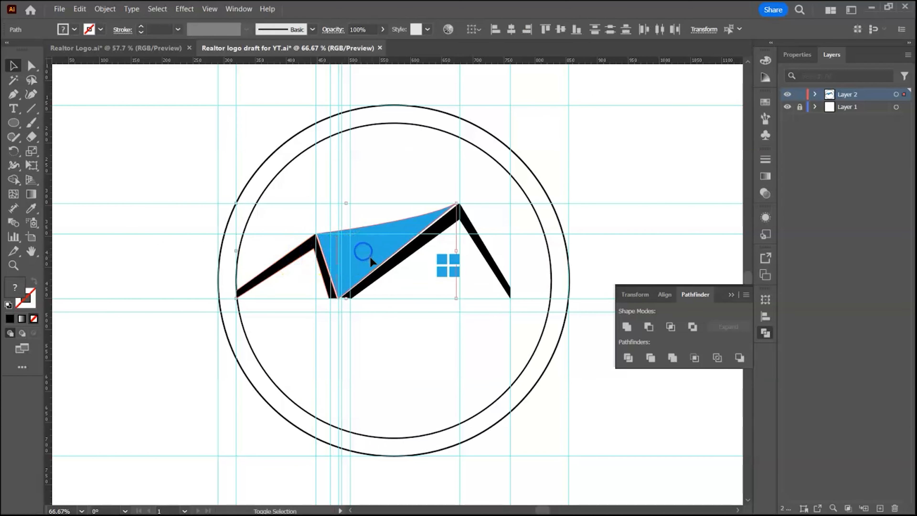
{"action": "left_click", "coordinate": [447, 263], "text": "shift"}
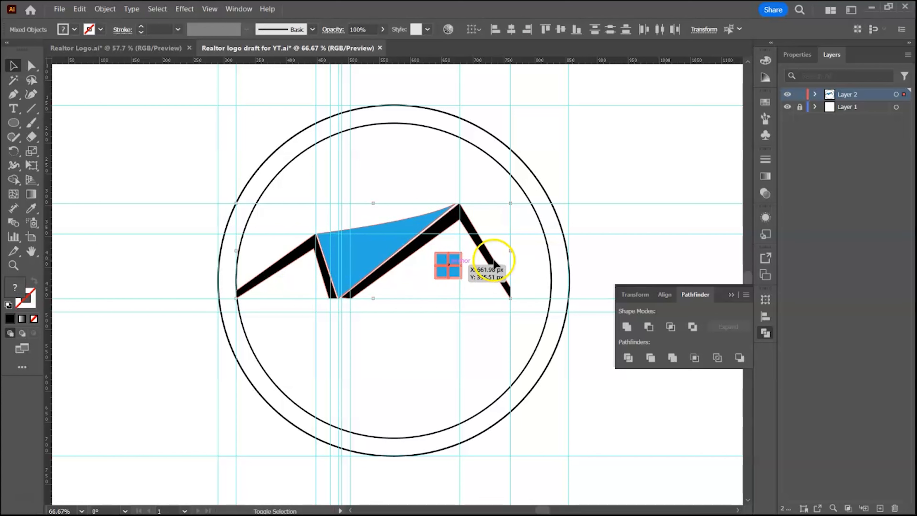
{"action": "left_click_drag", "start_coordinate": [510, 298], "coordinate": [536, 318]}
{"action": "left_click_drag", "start_coordinate": [384, 260], "coordinate": [399, 301]}
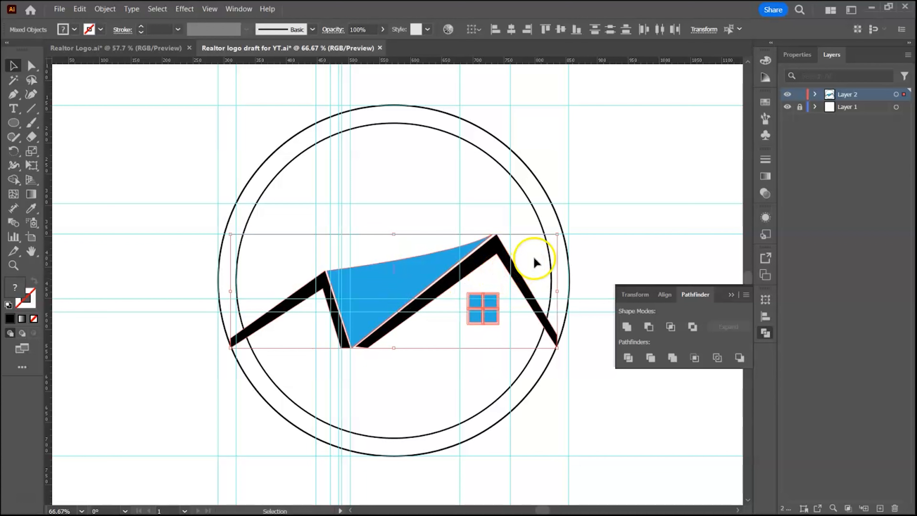
{"action": "left_click", "coordinate": [600, 217]}
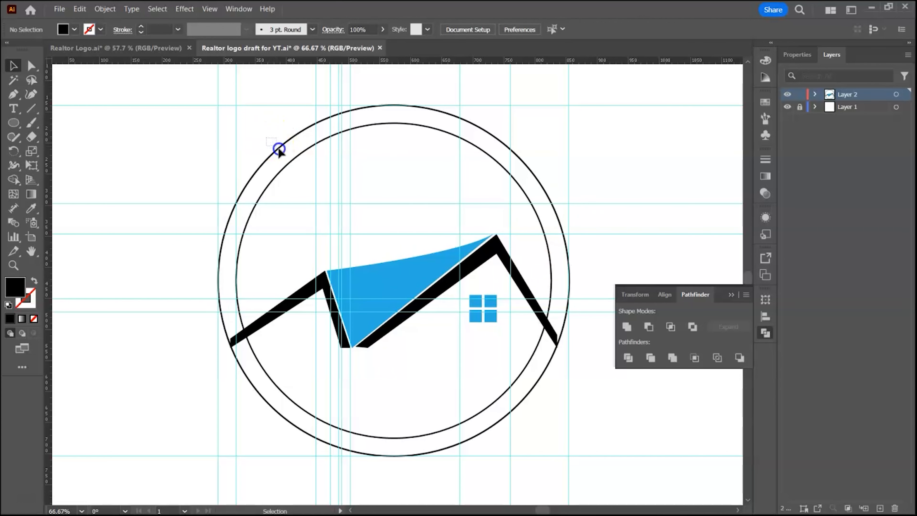
With Shape Builder, fill the band between the two circles solid black and merge it with the end of the house's left bargeboard.
{"action": "left_click", "coordinate": [292, 170]}
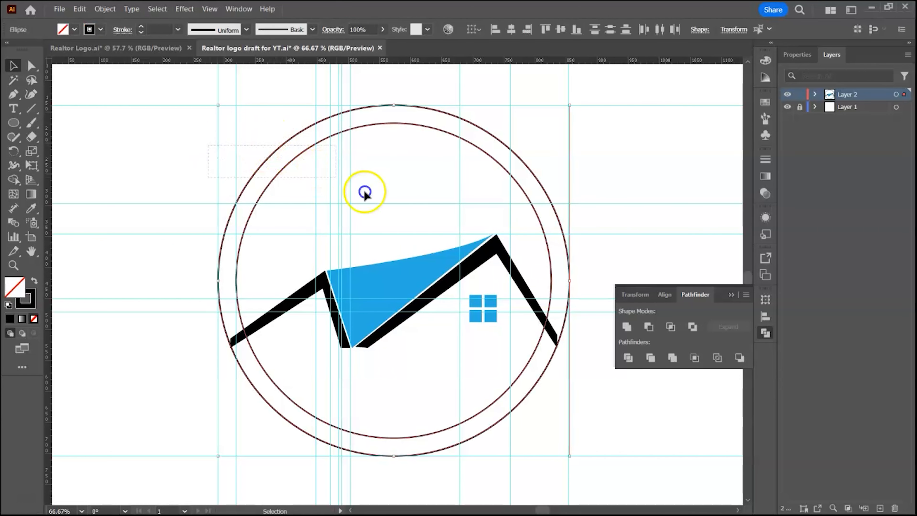
{"action": "left_click", "coordinate": [638, 268]}
{"action": "left_click_drag", "start_coordinate": [171, 193], "coordinate": [254, 334]}
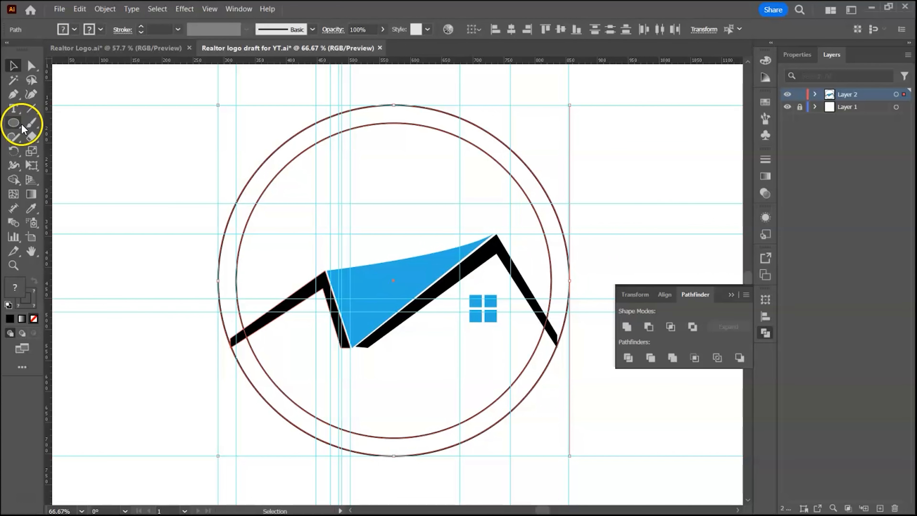
{"action": "left_click", "coordinate": [13, 179]}
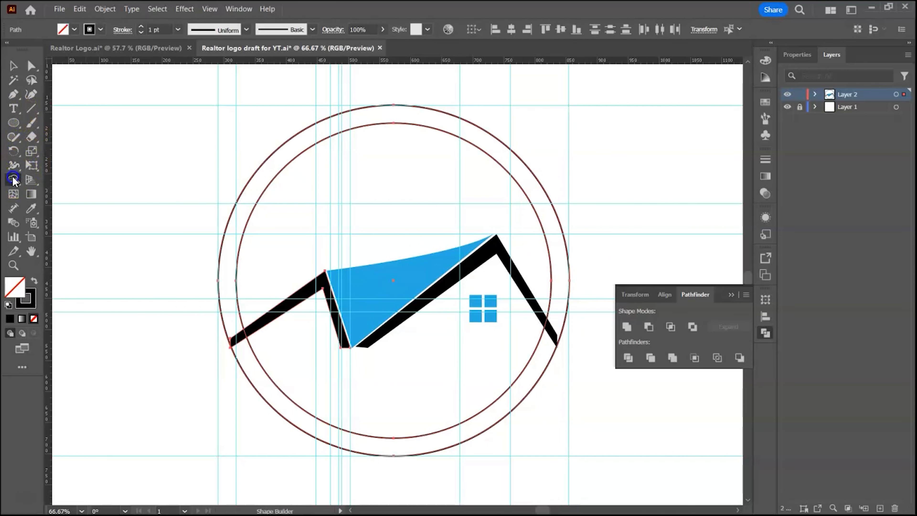
{"action": "left_click", "coordinate": [35, 283]}
{"action": "left_click", "coordinate": [231, 262]}
{"action": "left_click_drag", "start_coordinate": [232, 333], "coordinate": [239, 338]}
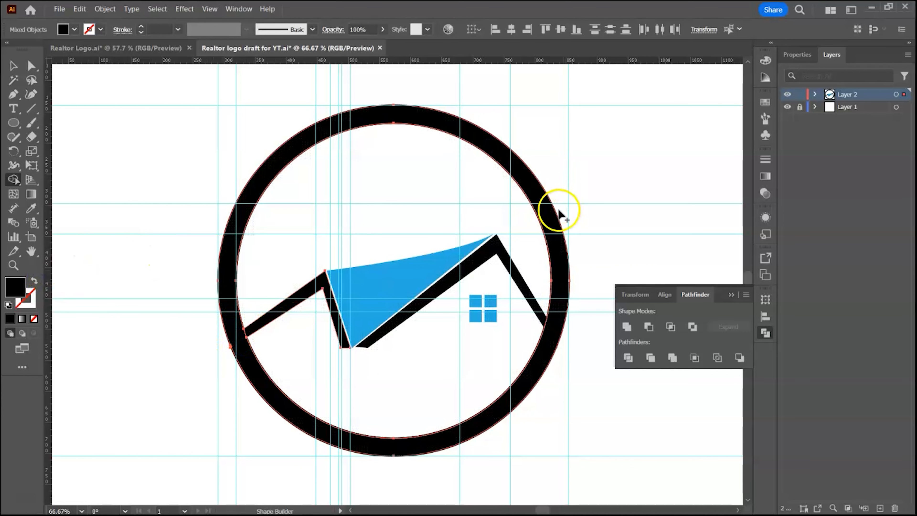
{"action": "left_click", "coordinate": [548, 343]}
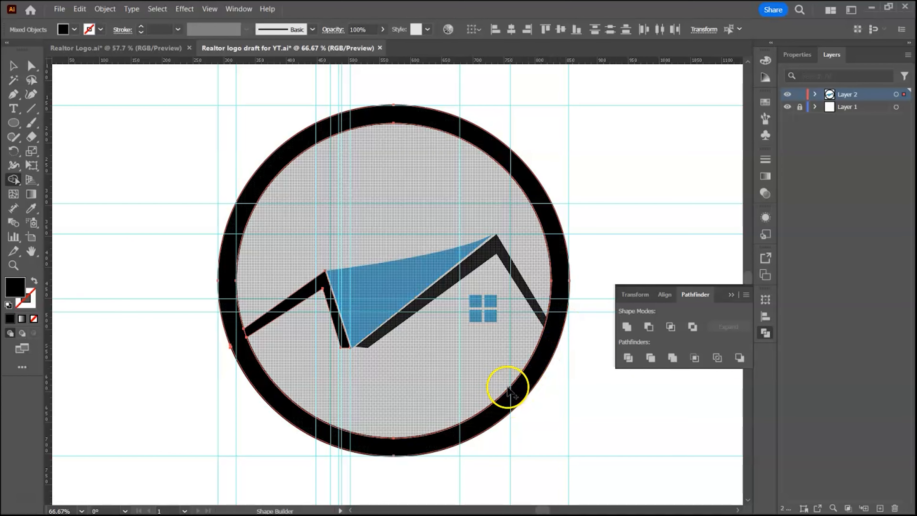
{"action": "left_click", "coordinate": [14, 66]}
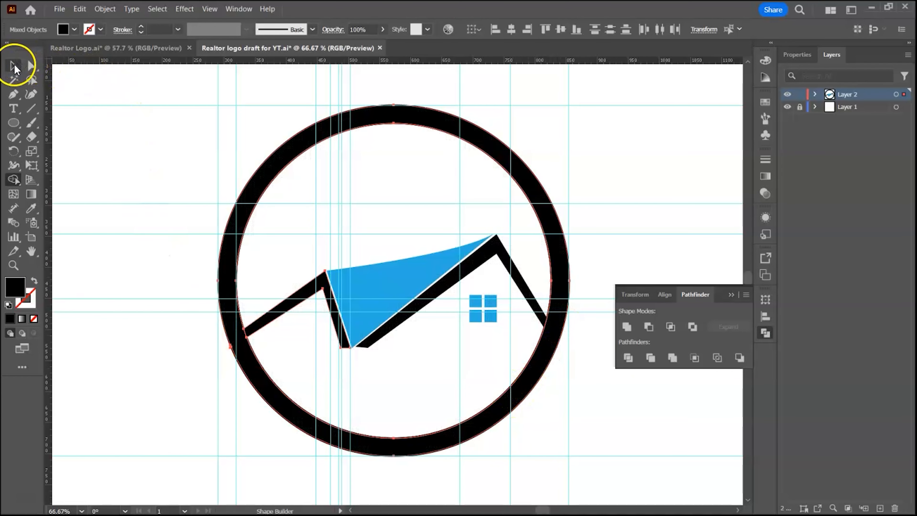
{"action": "left_click", "coordinate": [126, 138]}
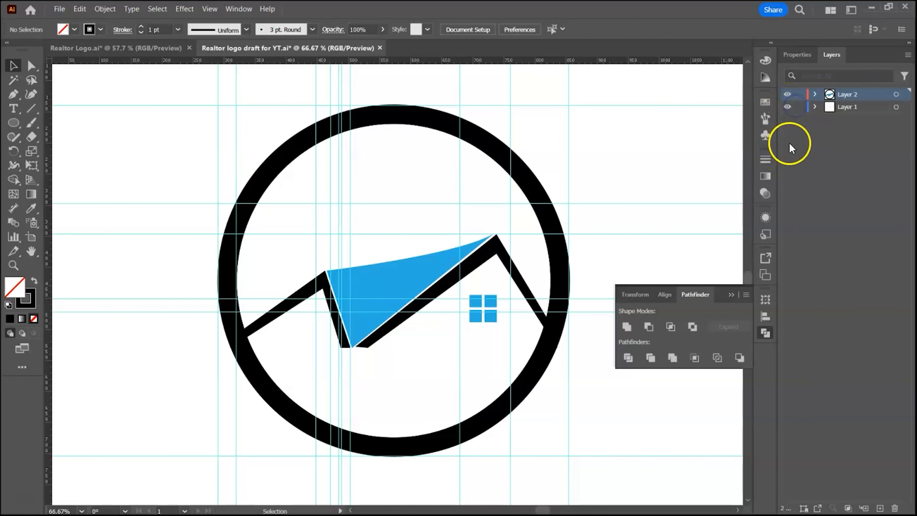
Hide the guides layer, Layer 1, and level the lower inner corner of the right bargeboard with the Curvature tool.
{"action": "left_click", "coordinate": [787, 107]}
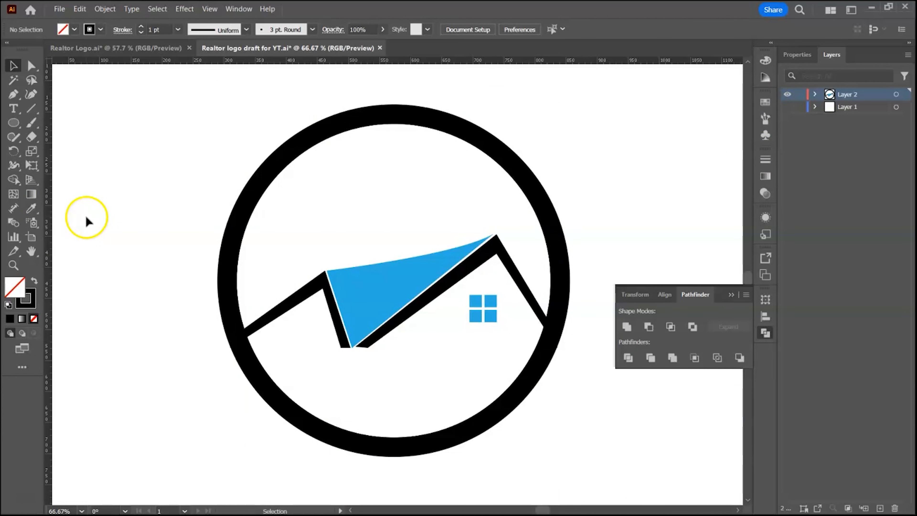
{"action": "left_click_drag", "start_coordinate": [394, 218], "coordinate": [383, 151]}
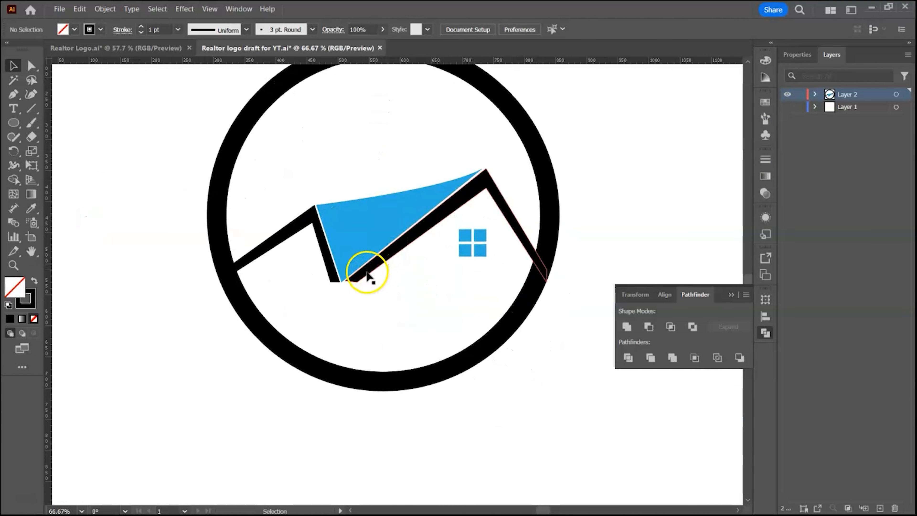
{"action": "left_click", "coordinate": [364, 269]}
{"action": "left_click", "coordinate": [31, 93]}
{"action": "scroll", "coordinate": [372, 260], "scroll_direction": "up", "scroll_amount": 5}
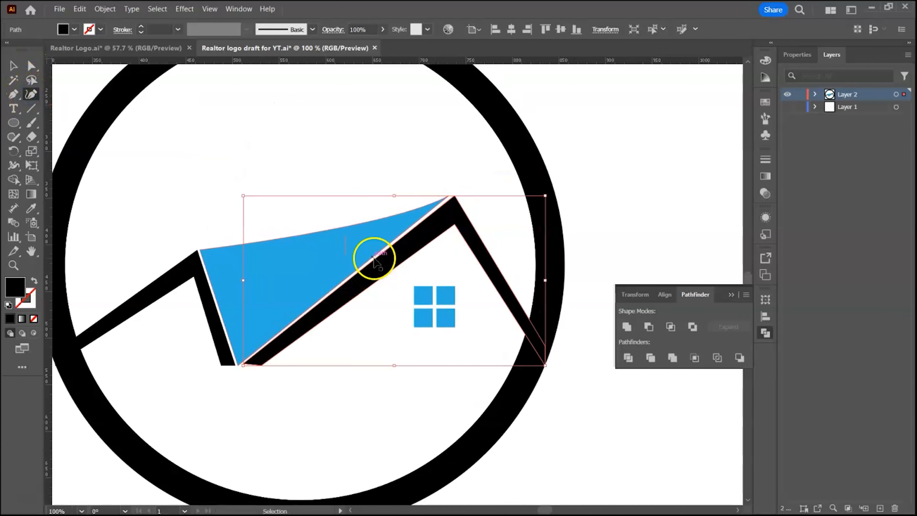
{"action": "left_click_drag", "start_coordinate": [372, 260], "coordinate": [328, 84]}
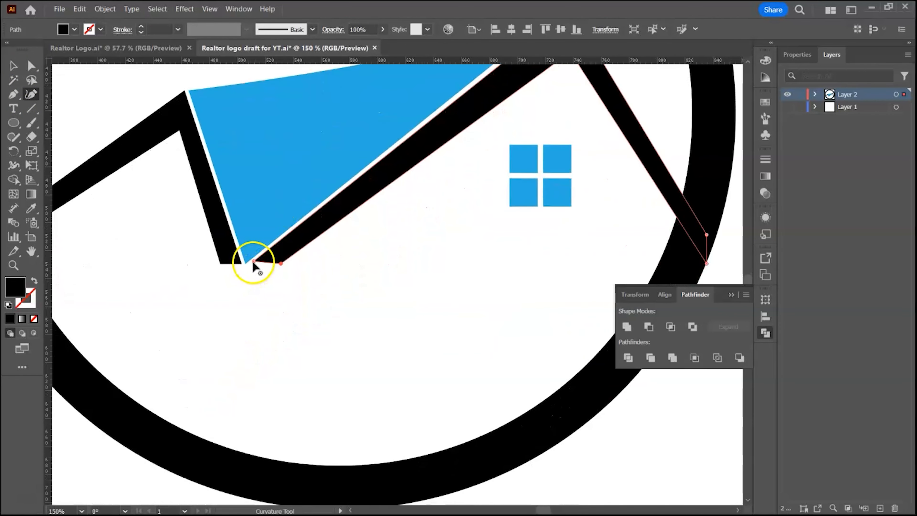
{"action": "left_click_drag", "start_coordinate": [255, 263], "coordinate": [283, 262]}
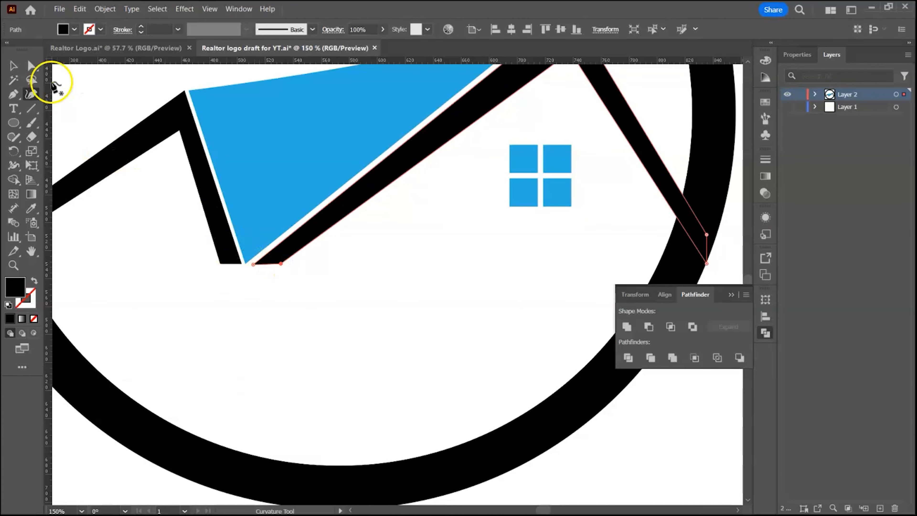
{"action": "key", "text": "v"}
{"action": "left_click", "coordinate": [93, 96]}
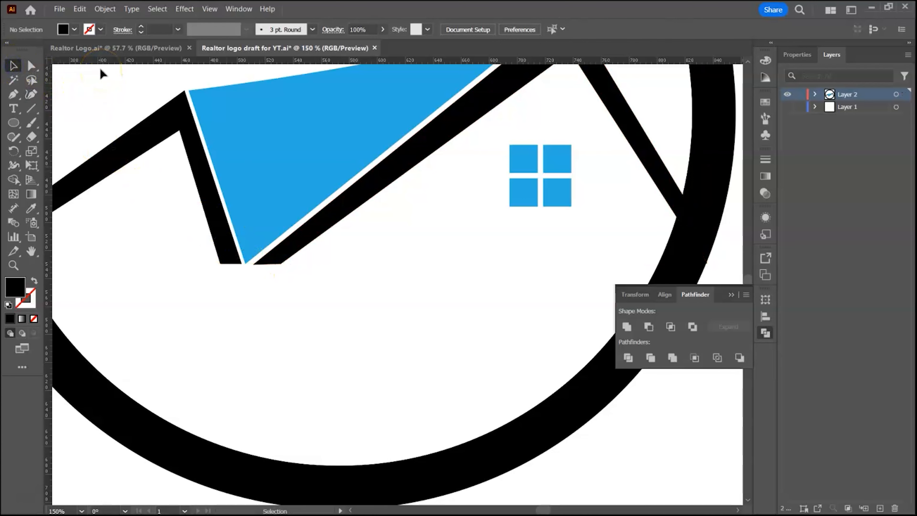
Draw a horizontal line across the ring just below the house and give it a black 9 pt stroke.
{"action": "key", "text": "ctrl+minus"}
{"action": "key", "text": "ctrl+minus"}
{"action": "key", "text": "ctrl+minus"}
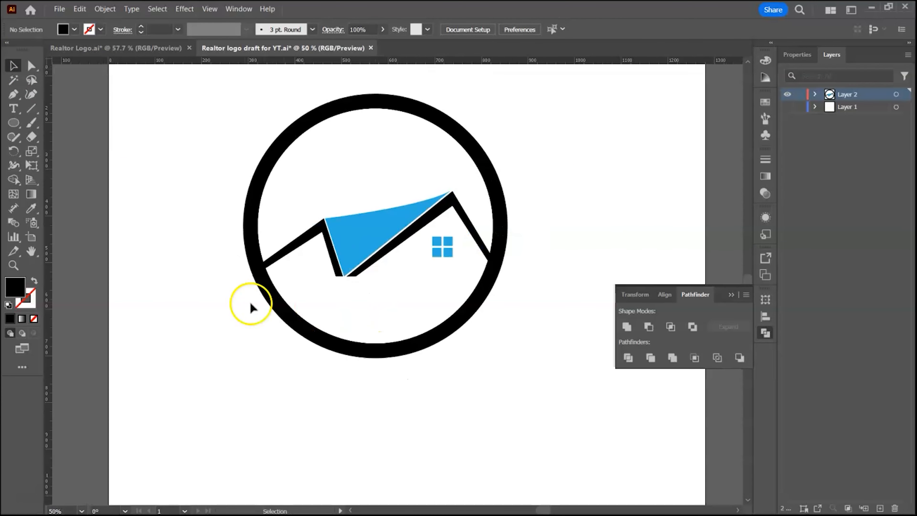
{"action": "left_click", "coordinate": [34, 109]}
{"action": "mouse_move", "coordinate": [252, 295]}
{"action": "left_mouse_down"}
{"action": "mouse_move", "coordinate": [498, 294]}
{"action": "mouse_move", "coordinate": [502, 274]}
{"action": "left_mouse_up"}
{"action": "left_click", "coordinate": [140, 26]}
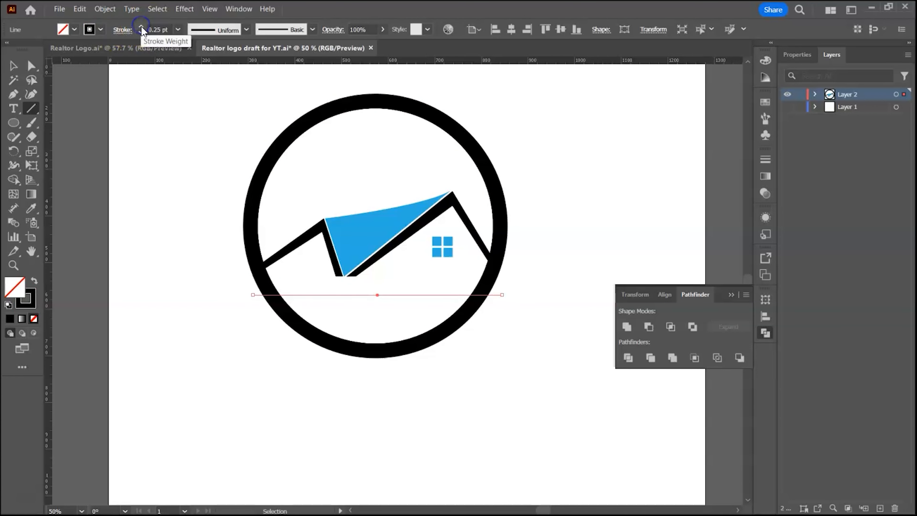
{"action": "left_click", "coordinate": [141, 26]}
{"action": "left_click", "coordinate": [141, 26]}
Move the line up closer to the house and place a duplicate of it lower in the ring.
{"action": "left_click", "coordinate": [14, 65]}
{"action": "left_click", "coordinate": [371, 294]}
{"action": "left_click_drag", "start_coordinate": [394, 295], "coordinate": [397, 320]}
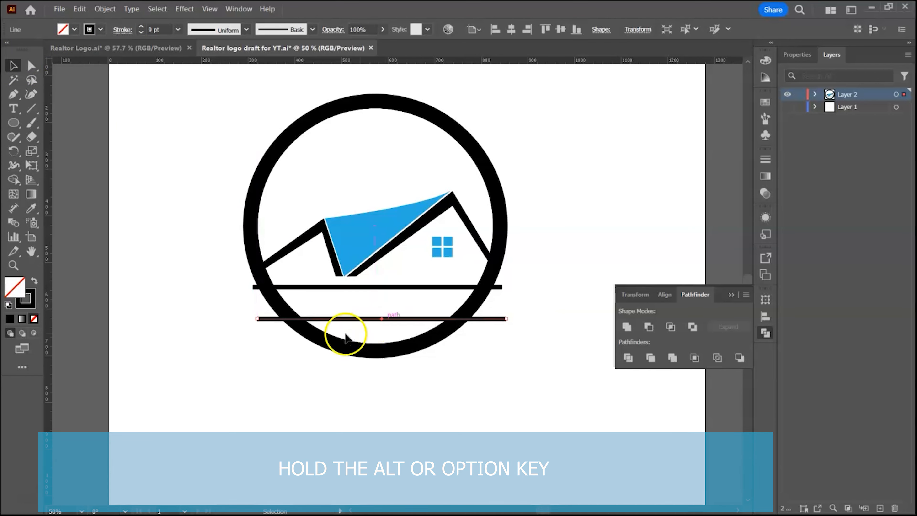
{"action": "left_click_drag", "start_coordinate": [188, 213], "coordinate": [553, 380]}
{"action": "left_click", "coordinate": [178, 274]}
Convert both horizontal lines to shapes with Outline Stroke.
{"action": "left_click", "coordinate": [352, 287]}
{"action": "left_click", "coordinate": [373, 319], "text": "shift"}
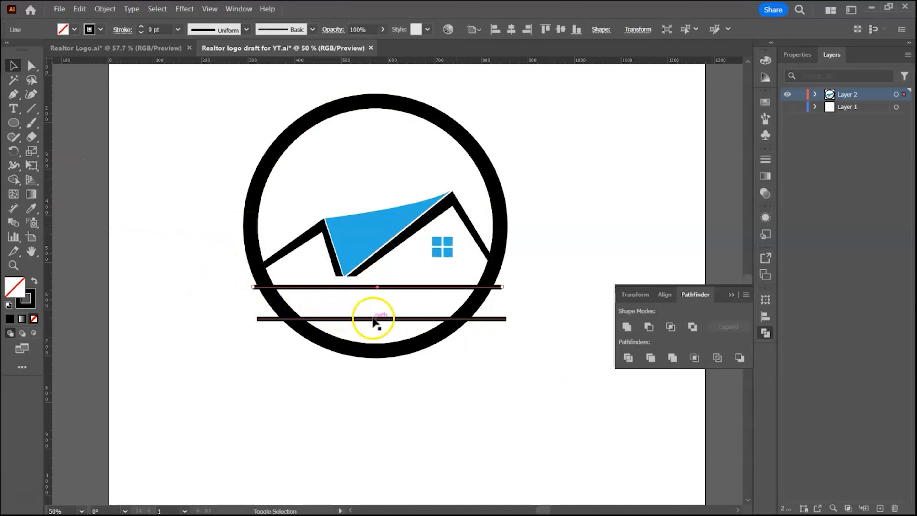
{"action": "left_click", "coordinate": [105, 8]}
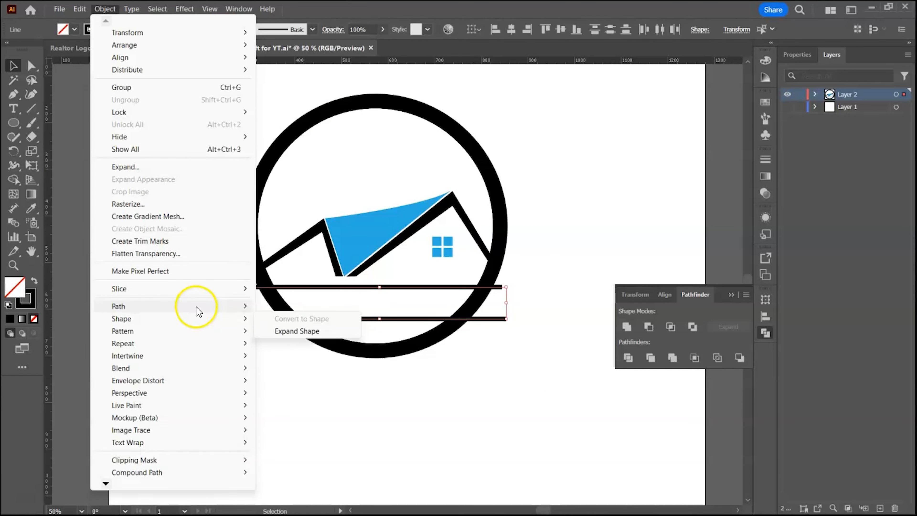
{"action": "mouse_move", "coordinate": [195, 307]}
{"action": "left_click", "coordinate": [285, 336]}
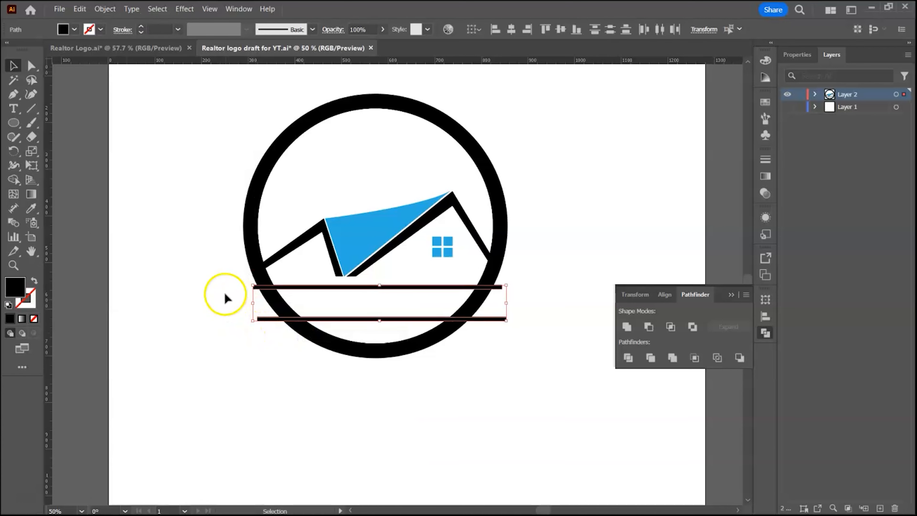
With Shape Builder, merge both horizontal bars into the ring and remove their ends that stick out beyond it.
{"action": "left_click", "coordinate": [250, 217], "text": "shift"}
{"action": "left_click", "coordinate": [13, 179]}
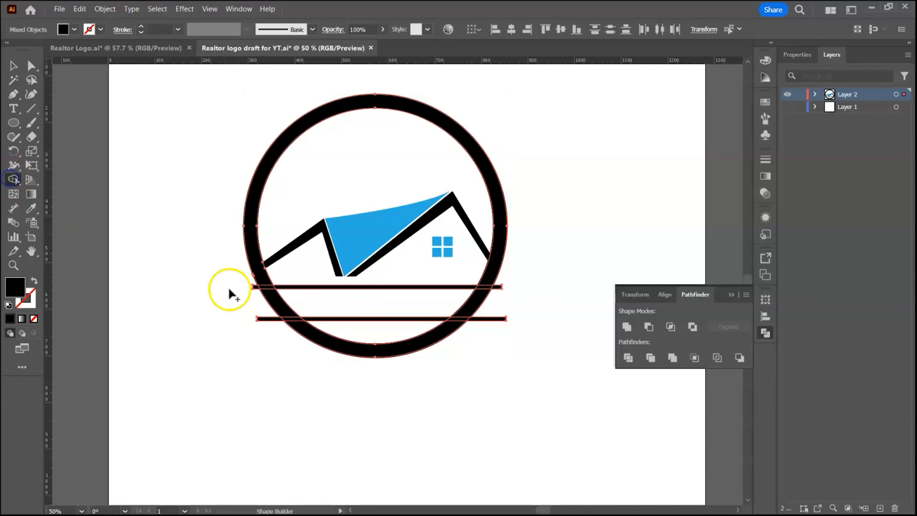
{"action": "mouse_move", "coordinate": [262, 282]}
{"action": "left_mouse_down"}
{"action": "mouse_move", "coordinate": [284, 312]}
{"action": "mouse_move", "coordinate": [308, 320]}
{"action": "left_mouse_up"}
{"action": "left_click_drag", "start_coordinate": [466, 310], "coordinate": [467, 321]}
{"action": "left_click_drag", "start_coordinate": [489, 281], "coordinate": [482, 295]}
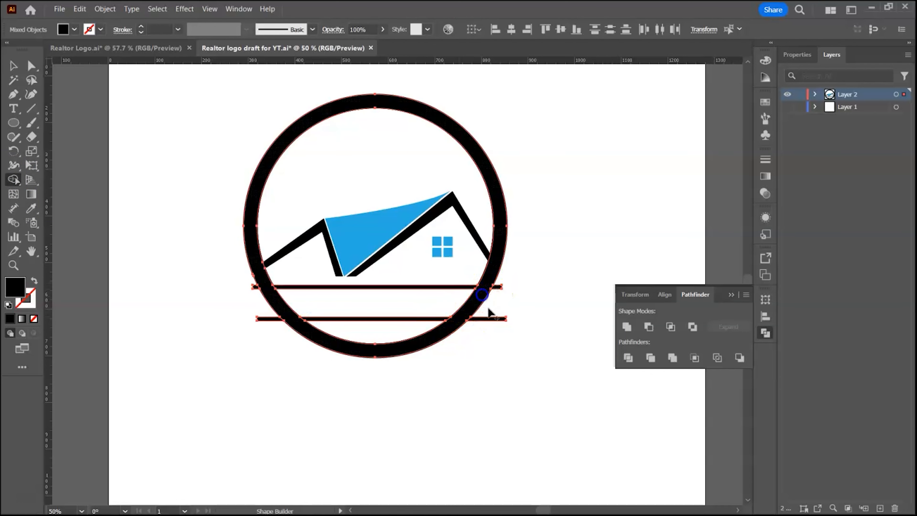
{"action": "left_click", "coordinate": [498, 317], "text": "alt"}
{"action": "left_click", "coordinate": [255, 286], "text": "alt"}
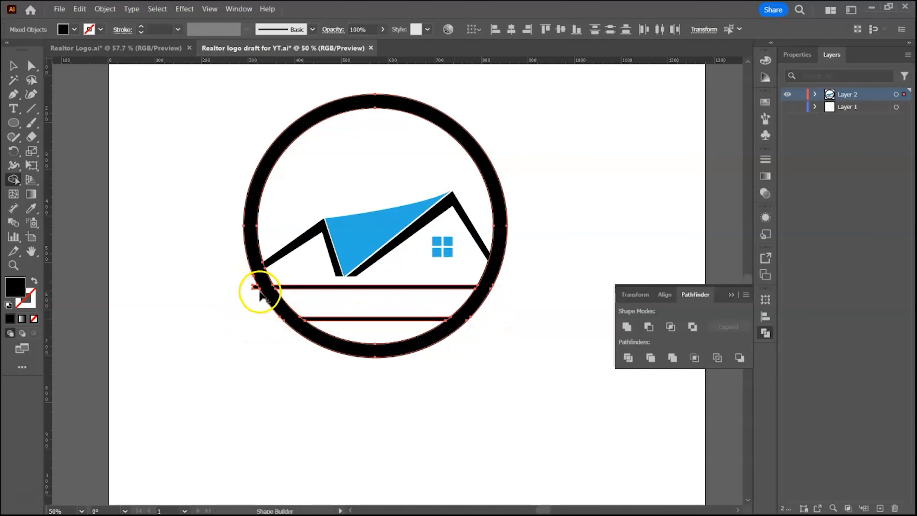
{"action": "key", "text": "v"}
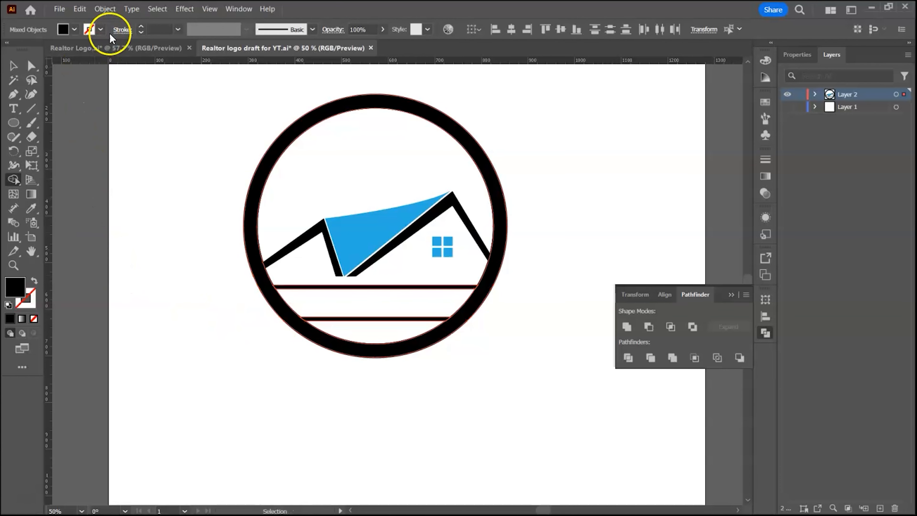
Apply Outline Stroke to the ring and horizontal bars and unite them into one shape.
{"action": "left_click", "coordinate": [107, 9]}
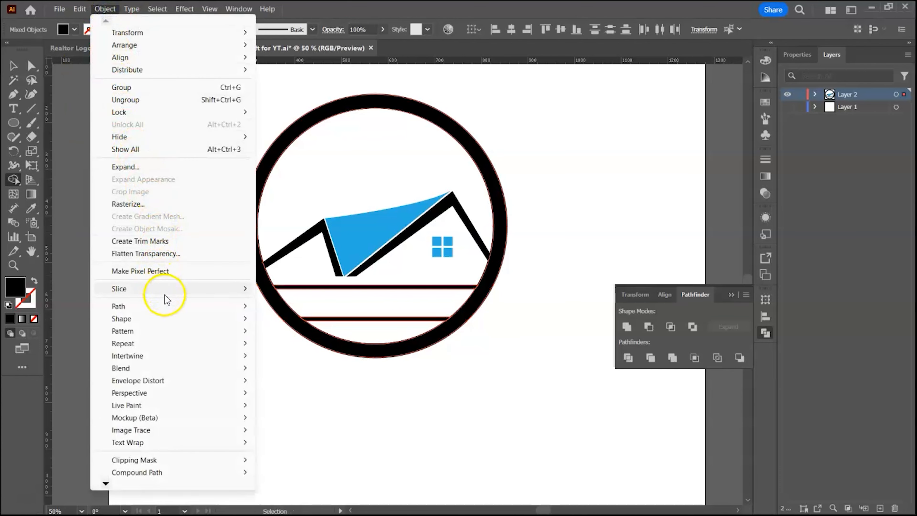
{"action": "mouse_move", "coordinate": [182, 310]}
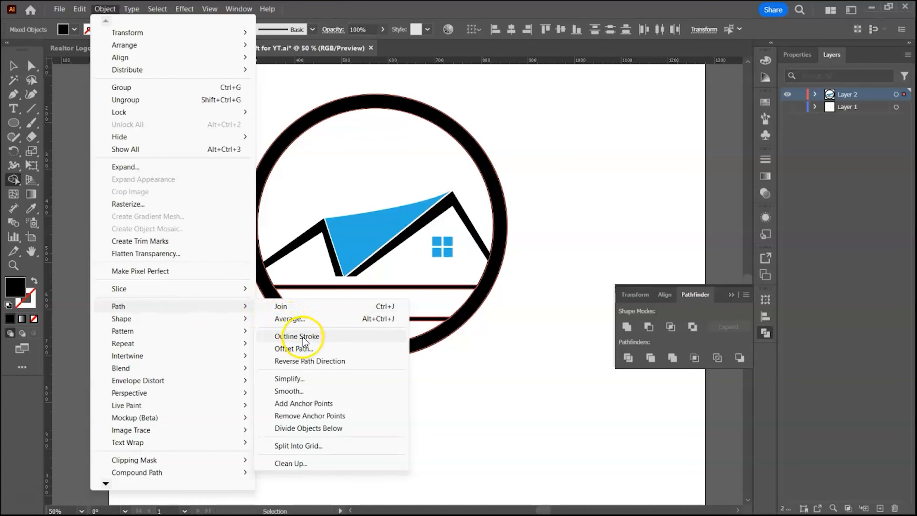
{"action": "left_click", "coordinate": [297, 336]}
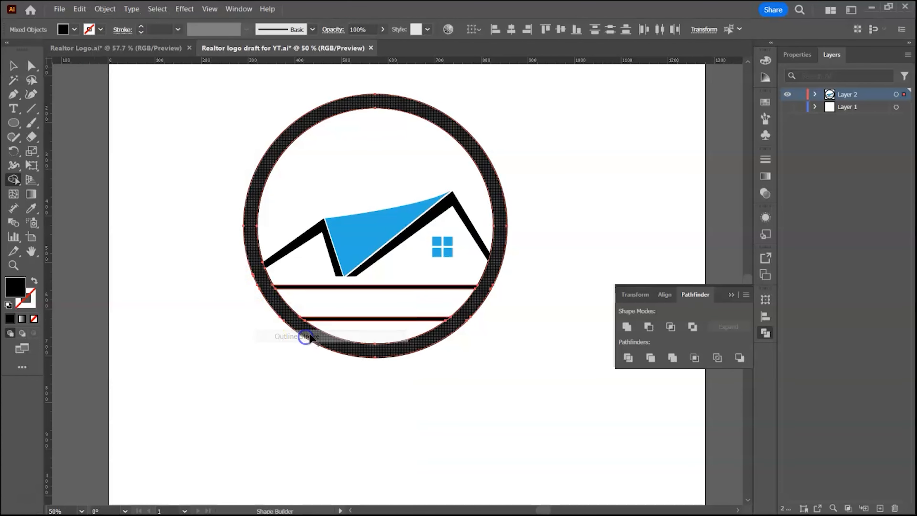
{"action": "left_click", "coordinate": [626, 326]}
{"action": "left_click", "coordinate": [14, 66]}
{"action": "left_click", "coordinate": [144, 190]}
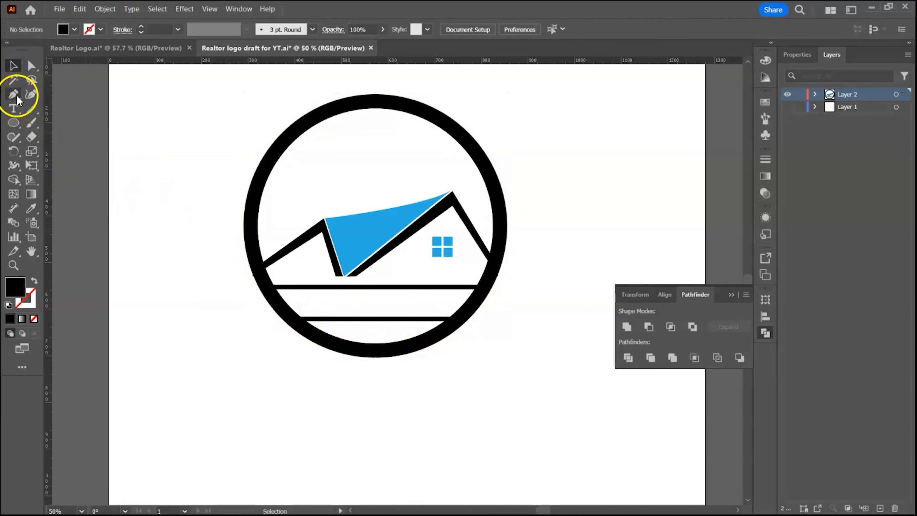
Add the text "AVM REALTORS" in Product Sans Black, 46 pt, between the two horizontal bars.
{"action": "left_click", "coordinate": [13, 108]}
{"action": "left_click", "coordinate": [313, 298]}
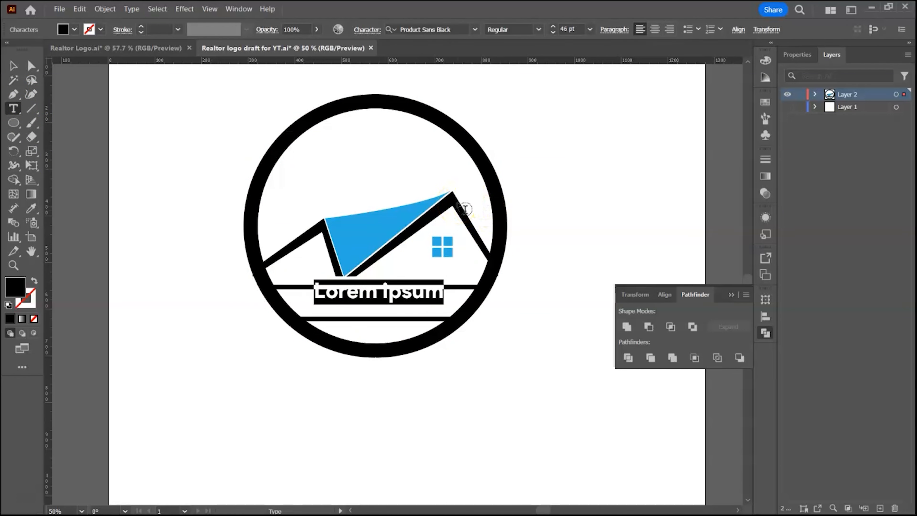
{"action": "key", "text": "Escape"}
{"action": "left_click_drag", "start_coordinate": [389, 297], "coordinate": [387, 306]}
{"action": "double_click", "coordinate": [387, 305]}
{"action": "left_click_drag", "start_coordinate": [310, 302], "coordinate": [456, 312]}
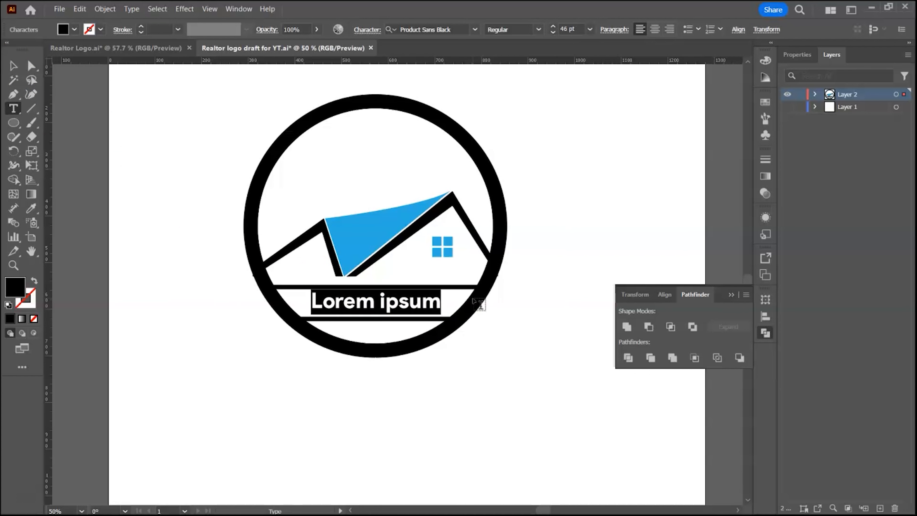
{"action": "type", "text": "AVM REALTORS"}
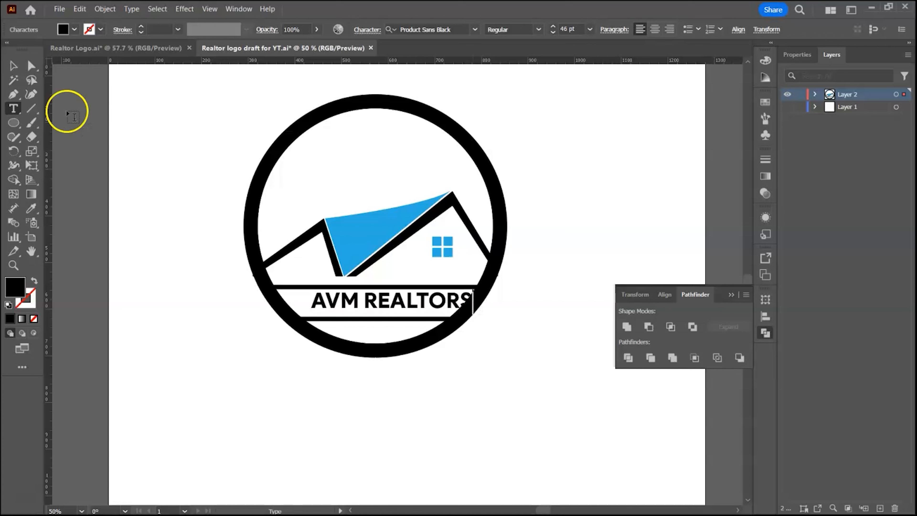
Move the "AVM REALTORS" text inside the ring between the two horizontal bars and set its font to nevis Bold.
{"action": "key", "text": "Escape"}
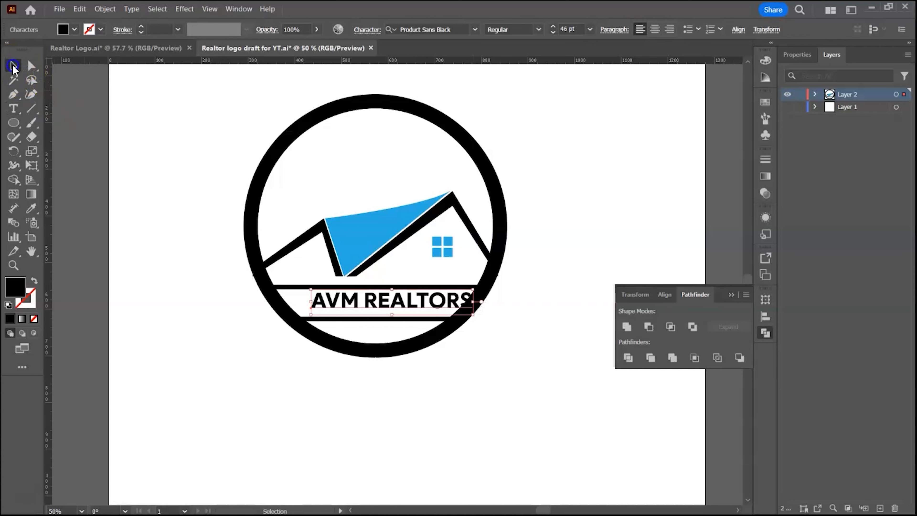
{"action": "left_click_drag", "start_coordinate": [400, 303], "coordinate": [388, 303]}
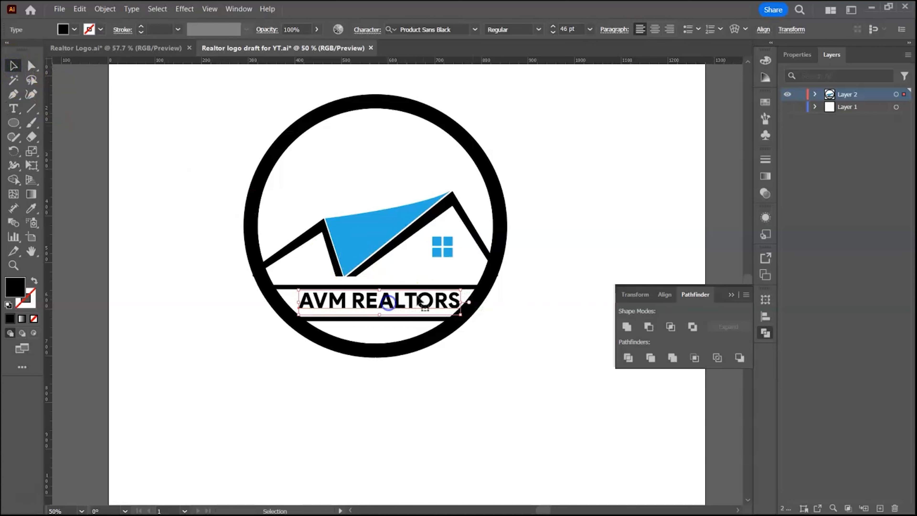
{"action": "left_click", "coordinate": [802, 56]}
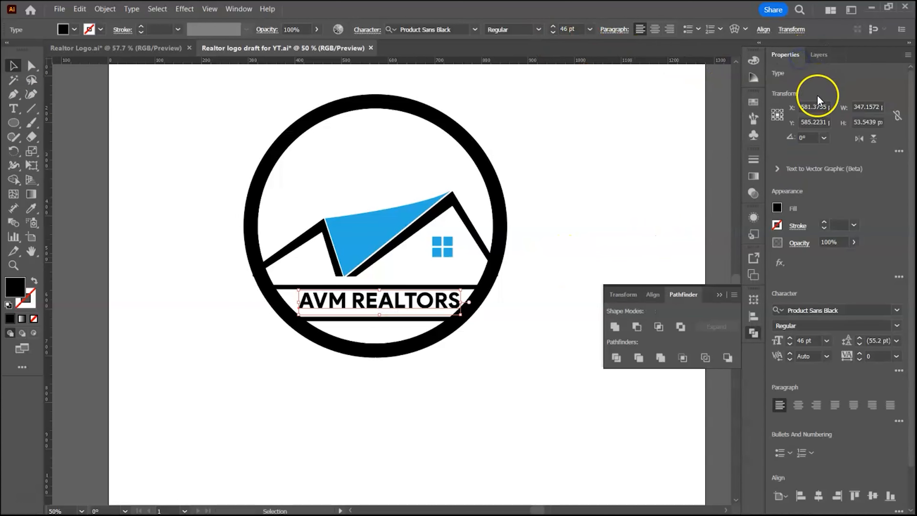
{"action": "left_click", "coordinate": [896, 310]}
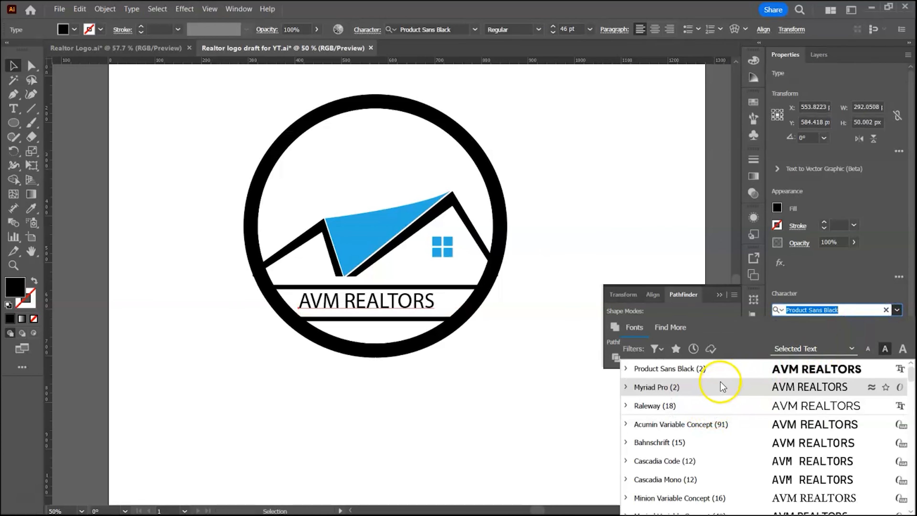
{"action": "type", "text": "NE"}
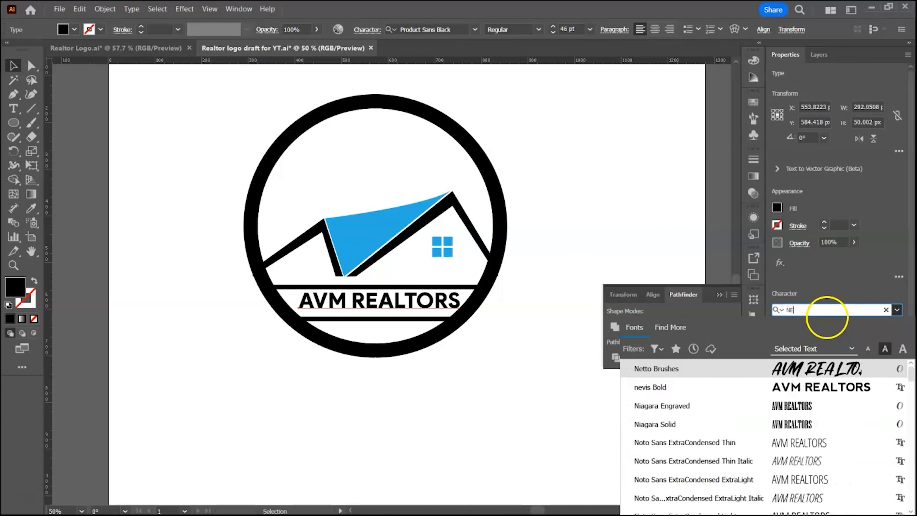
{"action": "left_click", "coordinate": [671, 388]}
Narrow the "AVM REALTORS" text to about 333 px wide to fit inside the ring and give it a 2 pt black stroke.
{"action": "left_click_drag", "start_coordinate": [485, 301], "coordinate": [454, 301]}
{"action": "left_click", "coordinate": [555, 273]}
{"action": "left_click", "coordinate": [401, 306]}
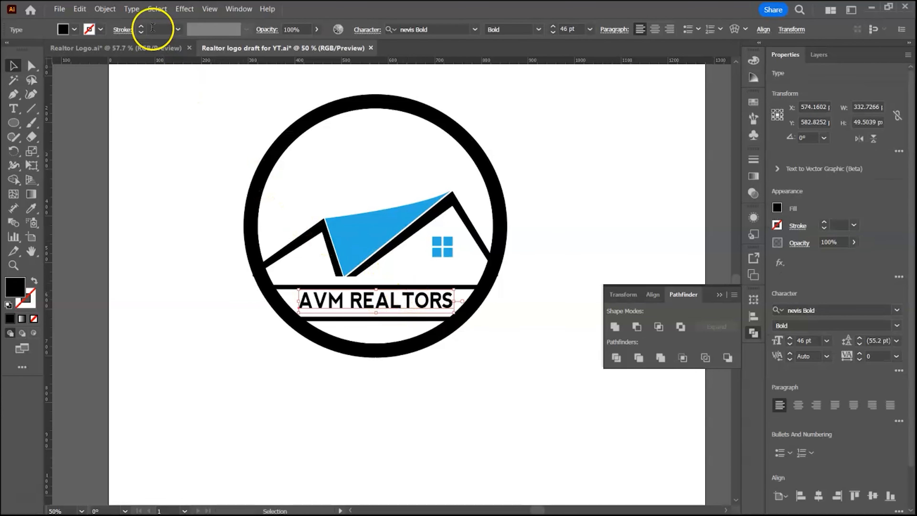
{"action": "left_click", "coordinate": [140, 28]}
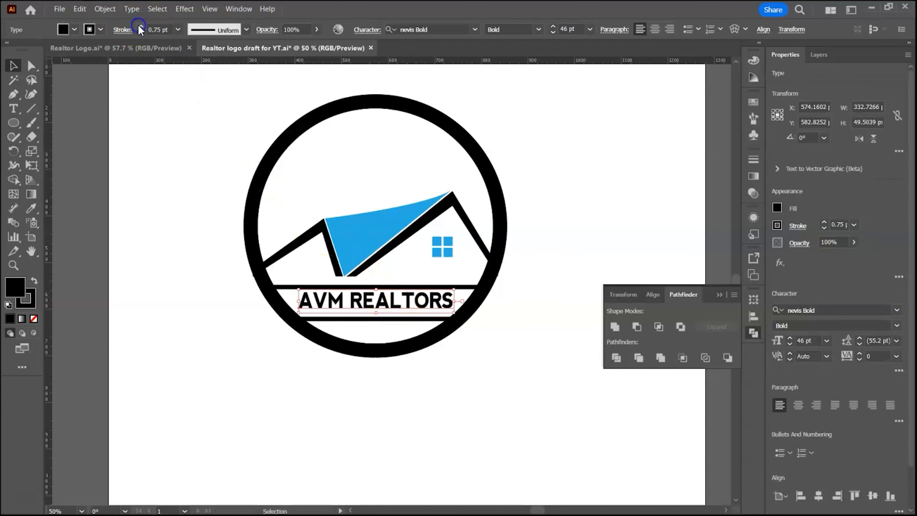
{"action": "left_click", "coordinate": [140, 28]}
{"action": "left_click", "coordinate": [140, 27]}
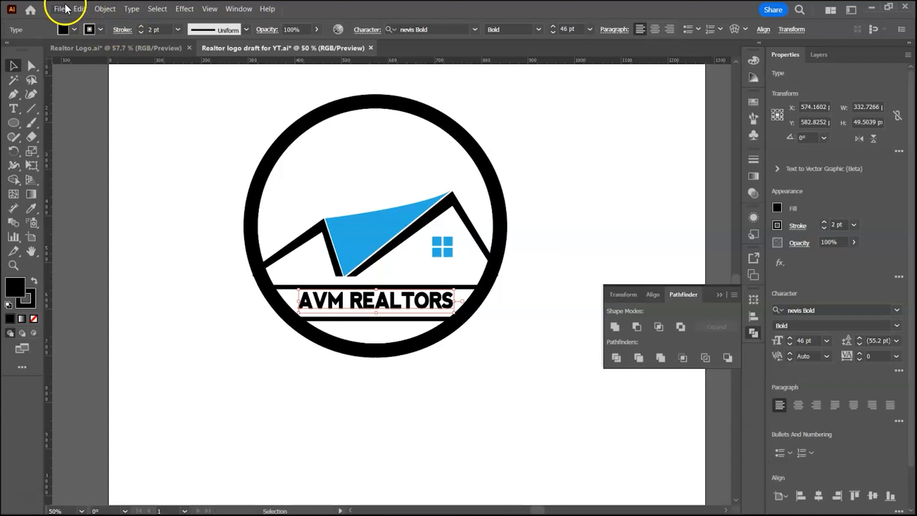
Expand the "AVM REALTORS" text with Object and Fill enabled, and unite the resulting letter shapes.
{"action": "left_click", "coordinate": [105, 10]}
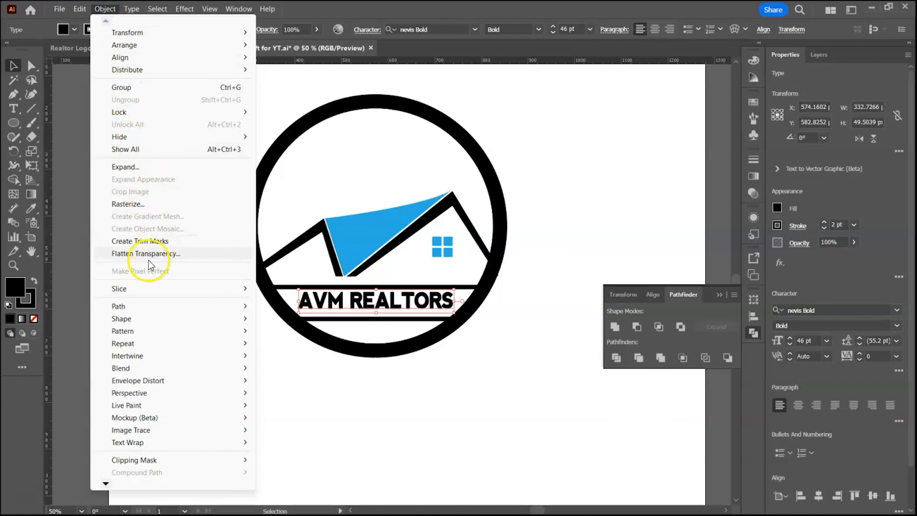
{"action": "left_click", "coordinate": [129, 169]}
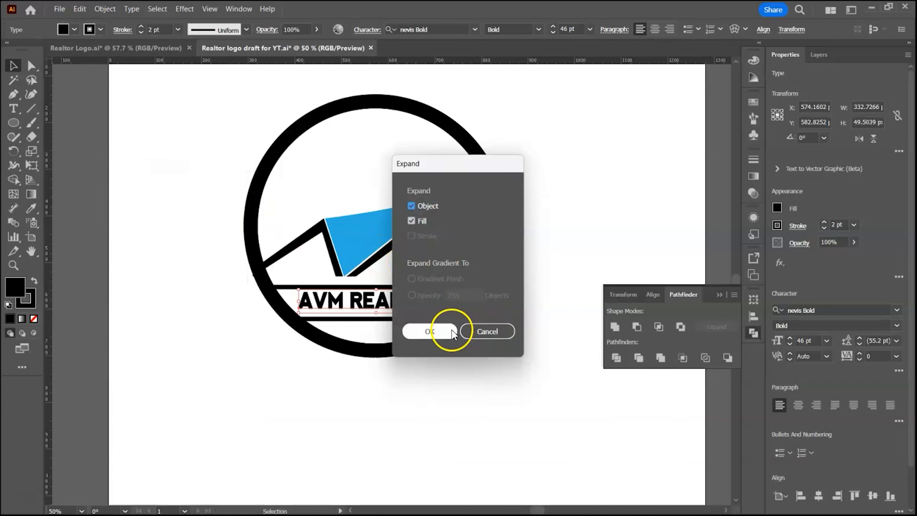
{"action": "left_click", "coordinate": [452, 330]}
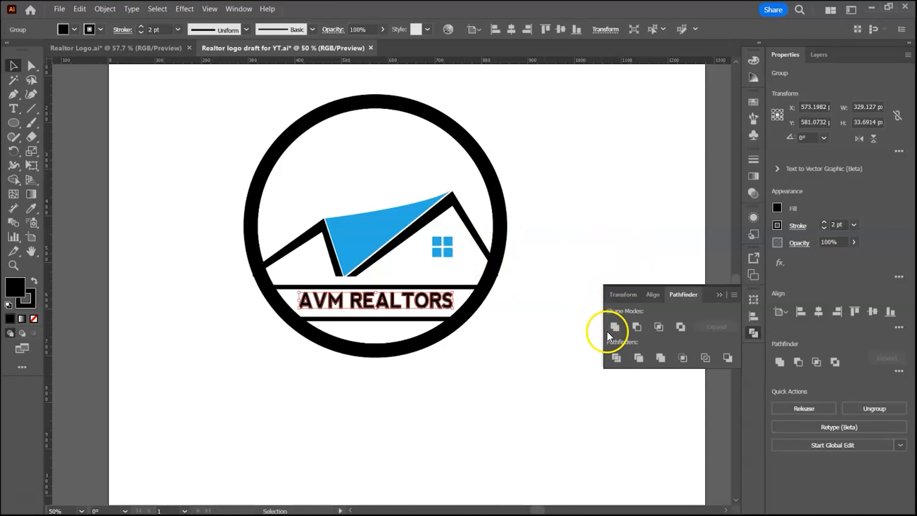
{"action": "left_click", "coordinate": [615, 326]}
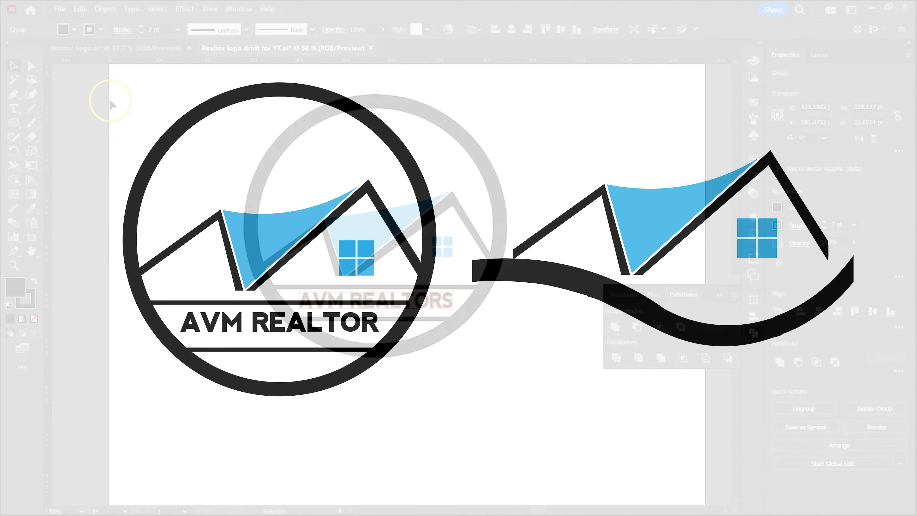